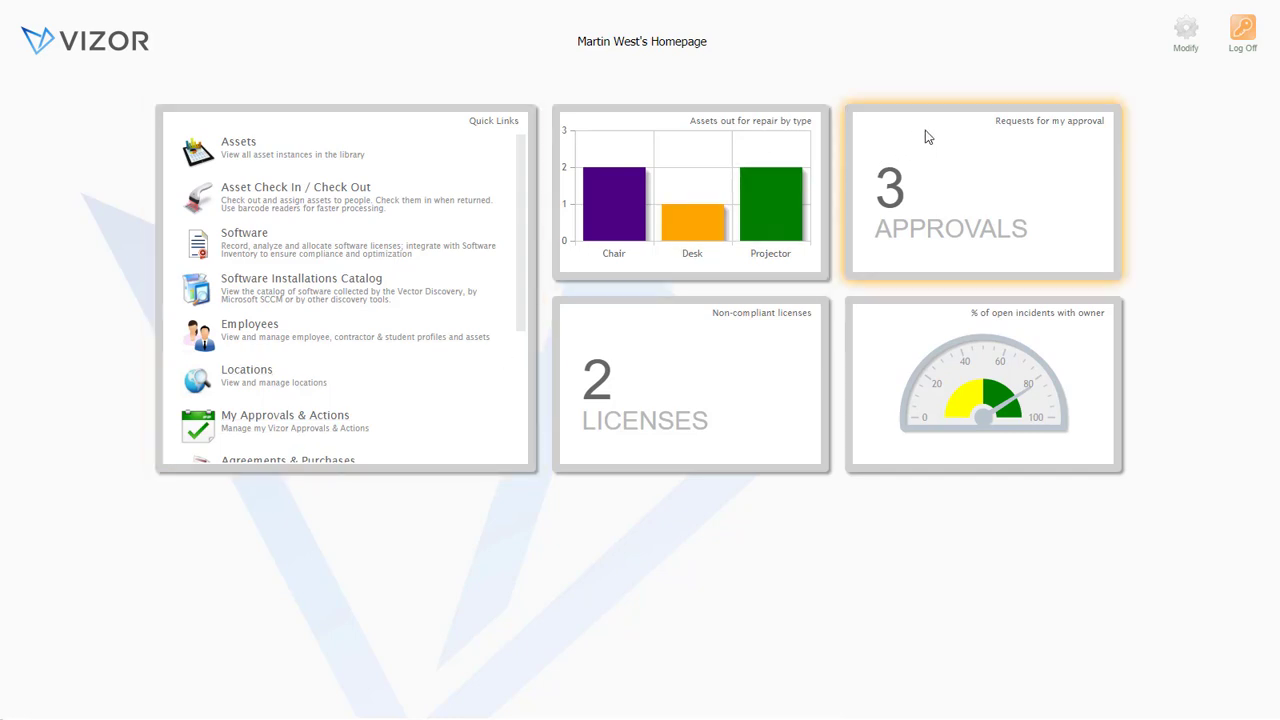
# Step: Replace the '% of open incidents with owner' gauge with the 'My open incidents priority' widget
pyautogui.click(1186, 46)
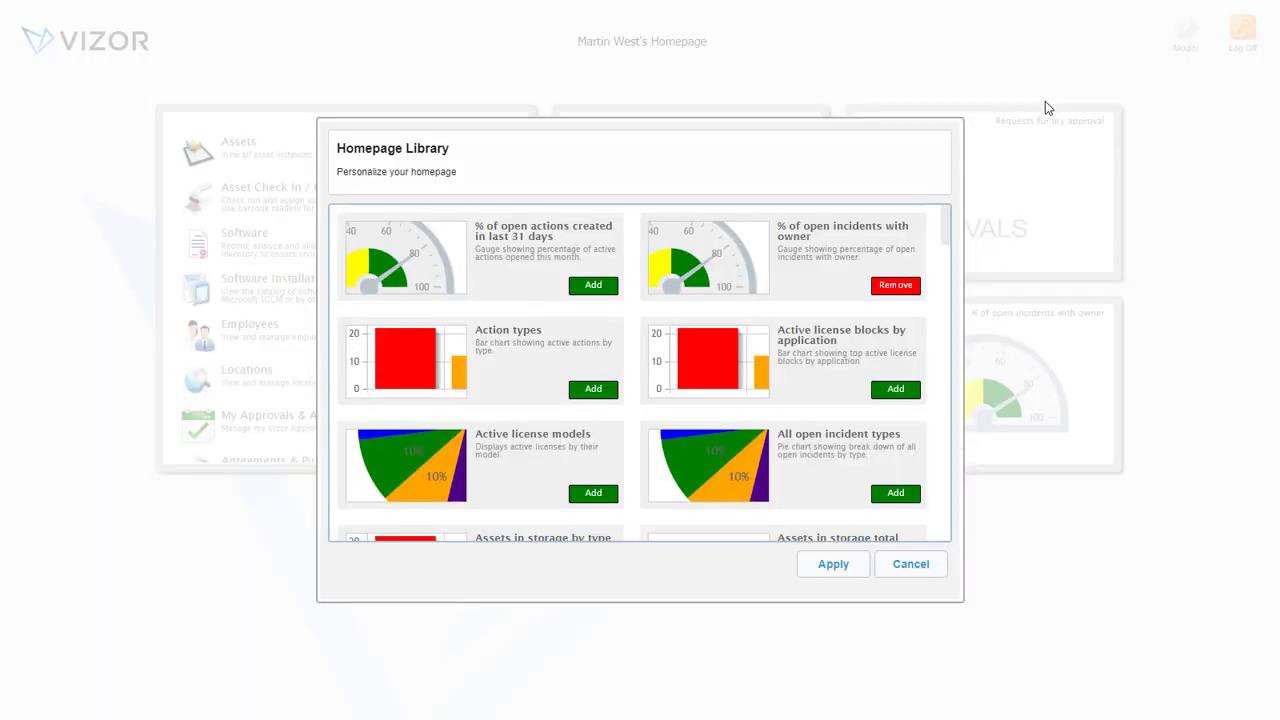
pyautogui.click(887, 290)
pyautogui.scroll(-10, 887, 290)
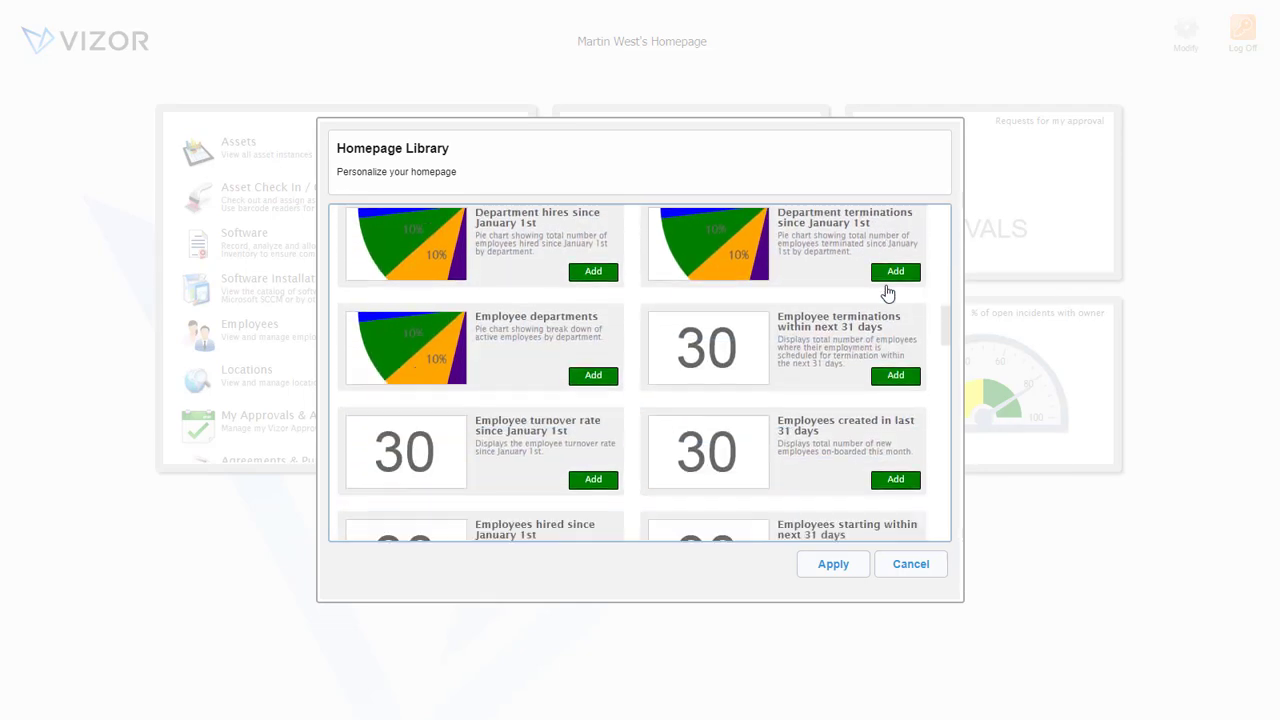
pyautogui.scroll(-9, 887, 292)
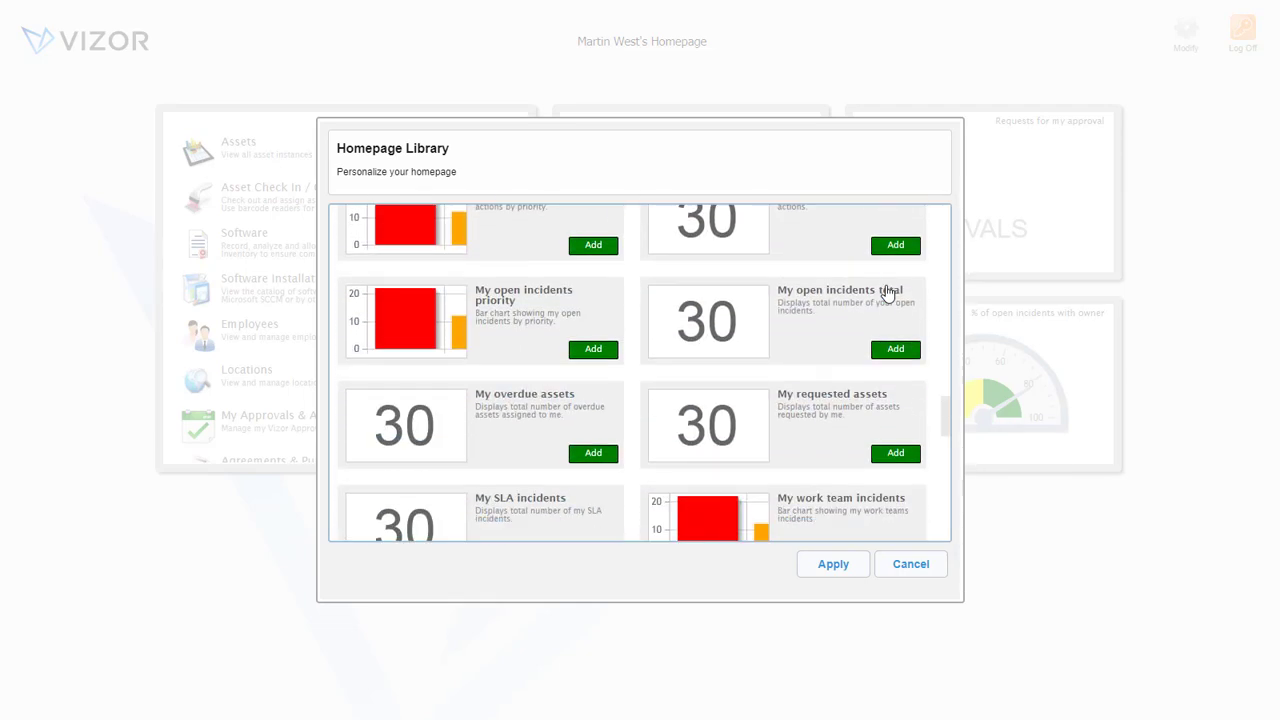
pyautogui.click(606, 350)
pyautogui.click(828, 567)
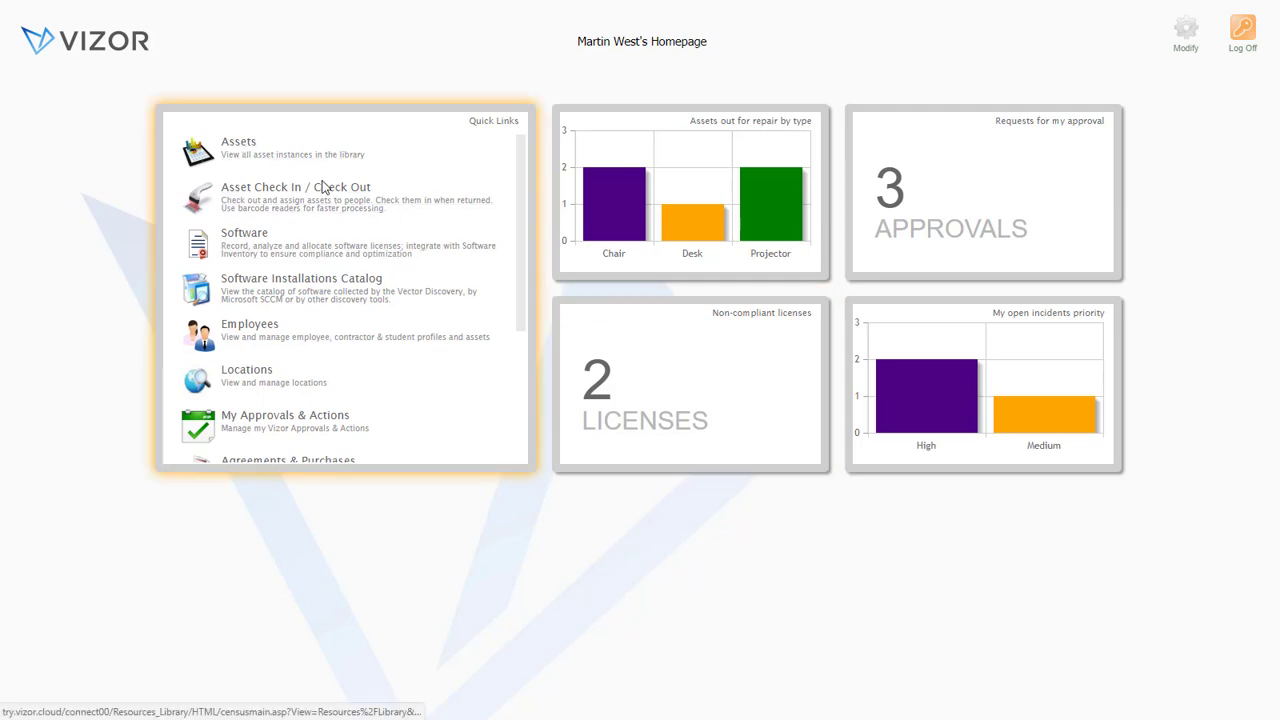
# Step: Scroll down and back up through the Quick Links panel
pyautogui.scroll(-5, 311, 251)
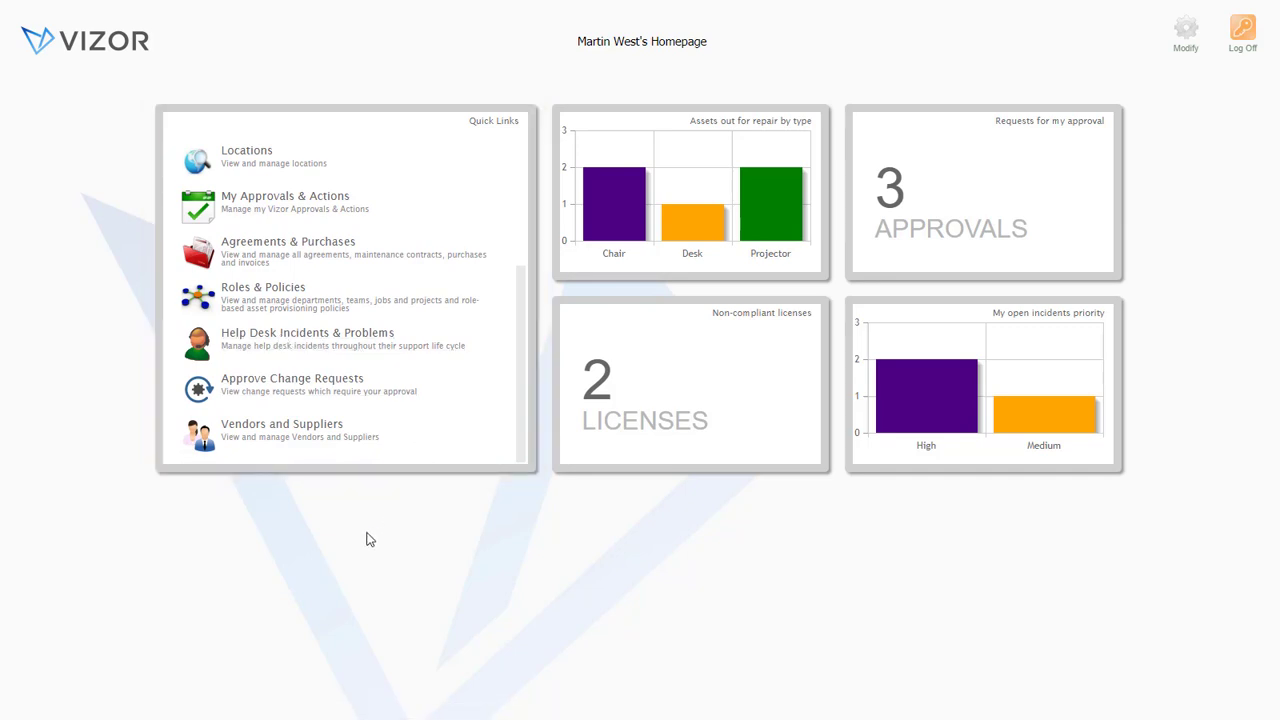
pyautogui.scroll(3, 414, 400)
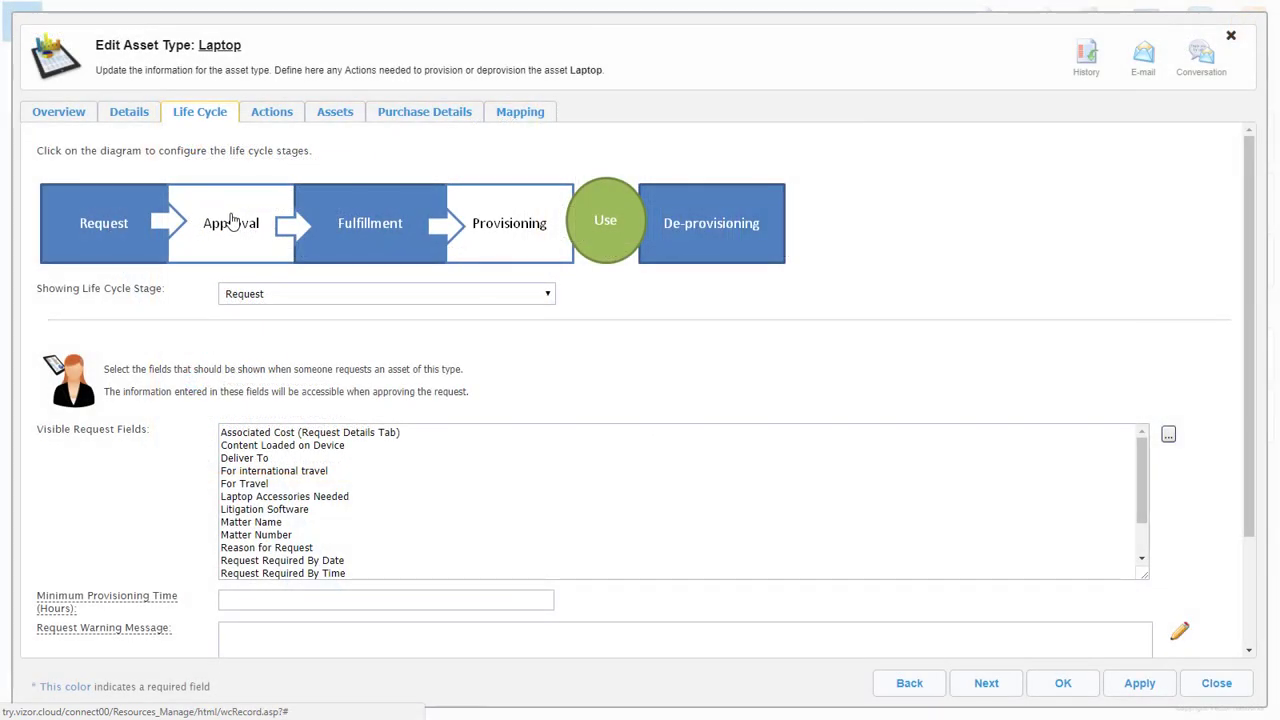
# Step: Inspect the Approval and Fulfillment stages of the Laptop life cycle
pyautogui.click(230, 220)
pyautogui.click(368, 224)
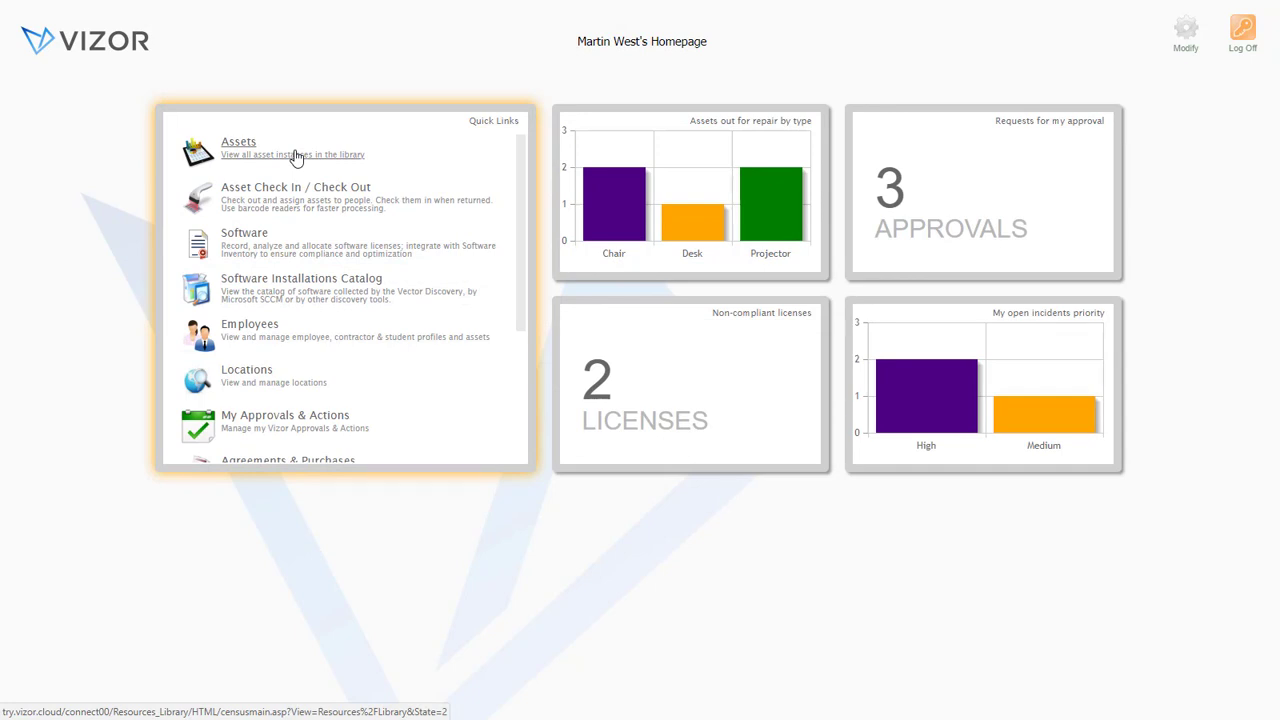
# Step: List the Assets library's Computer > Desktop assets and view the saved asset views
pyautogui.click(296, 158)
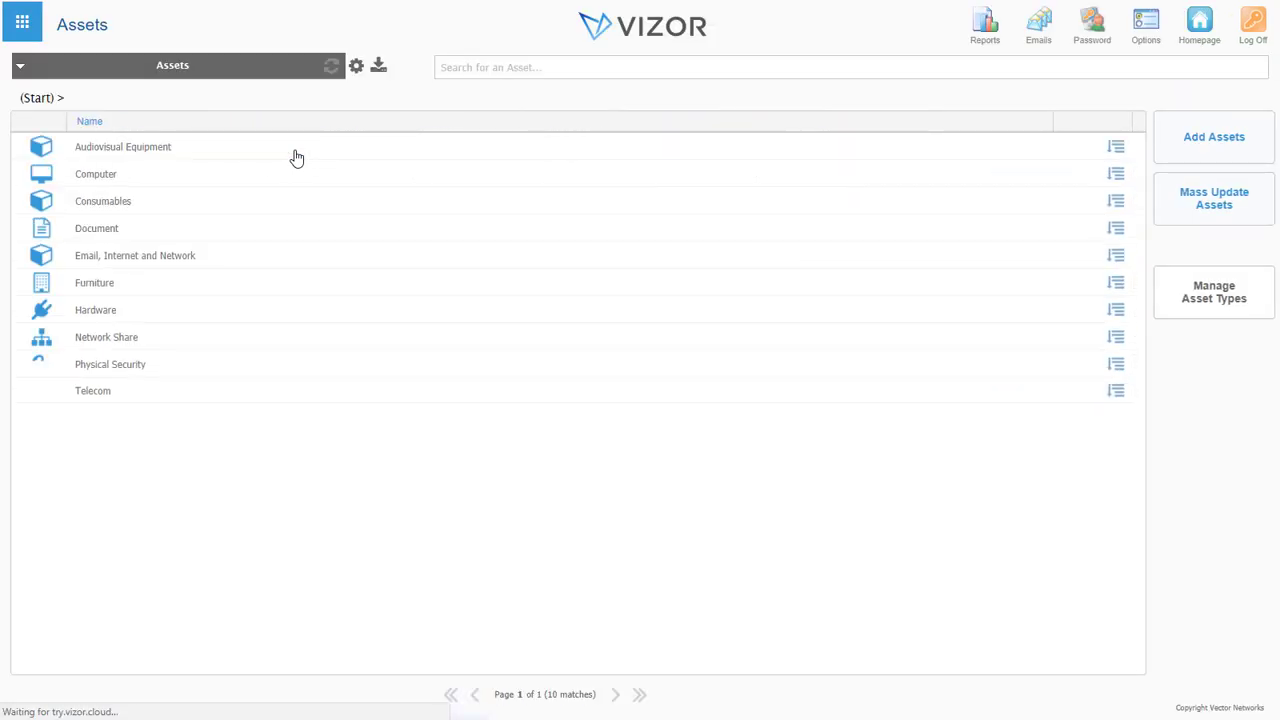
pyautogui.click(94, 176)
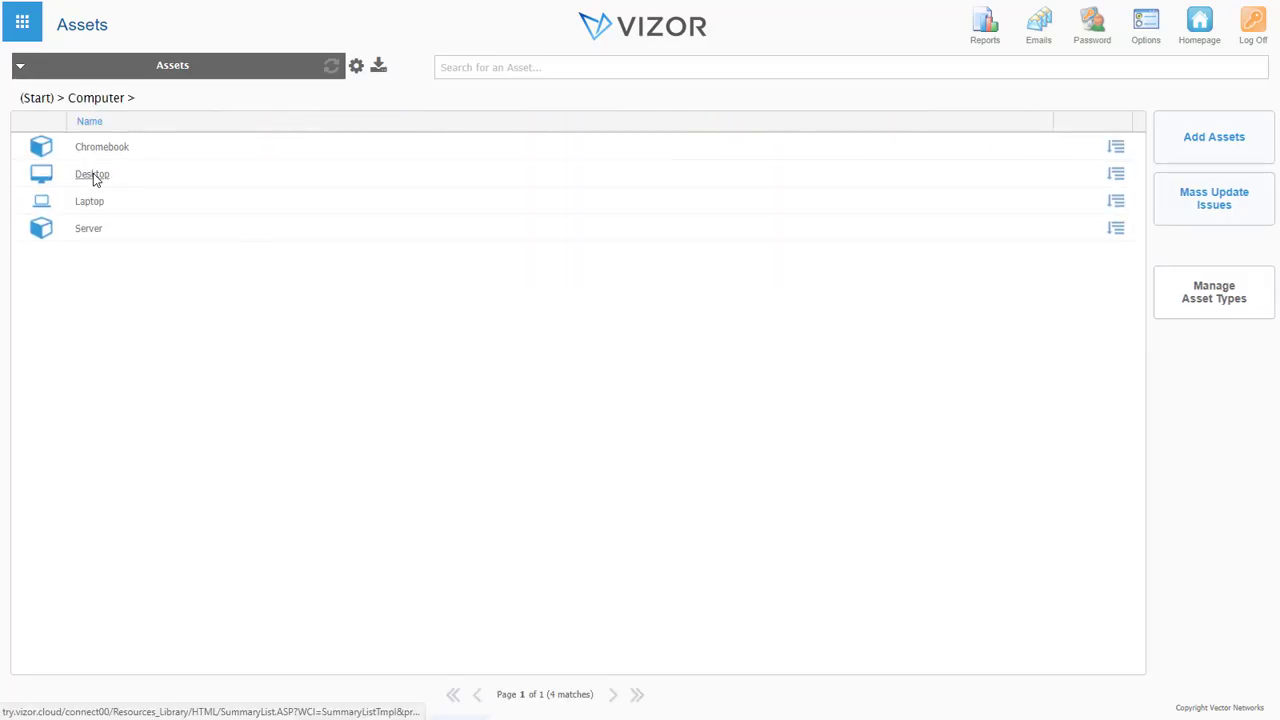
pyautogui.click(94, 176)
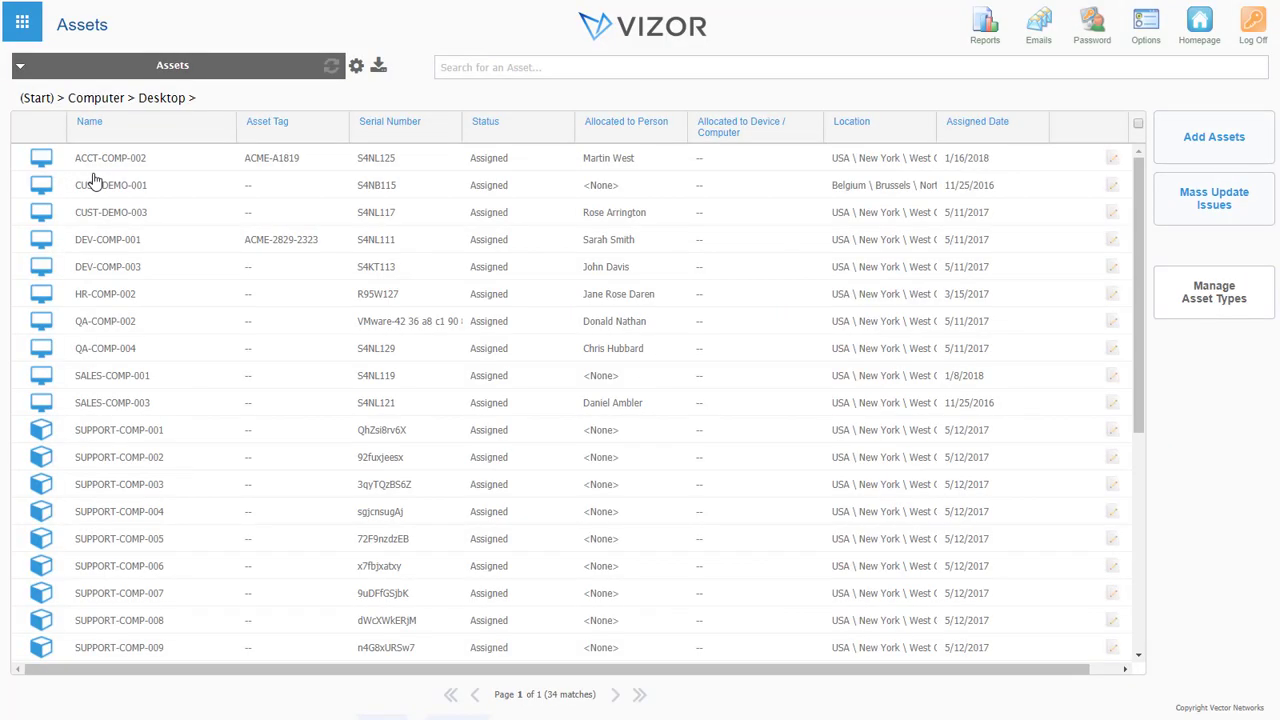
pyautogui.click(184, 70)
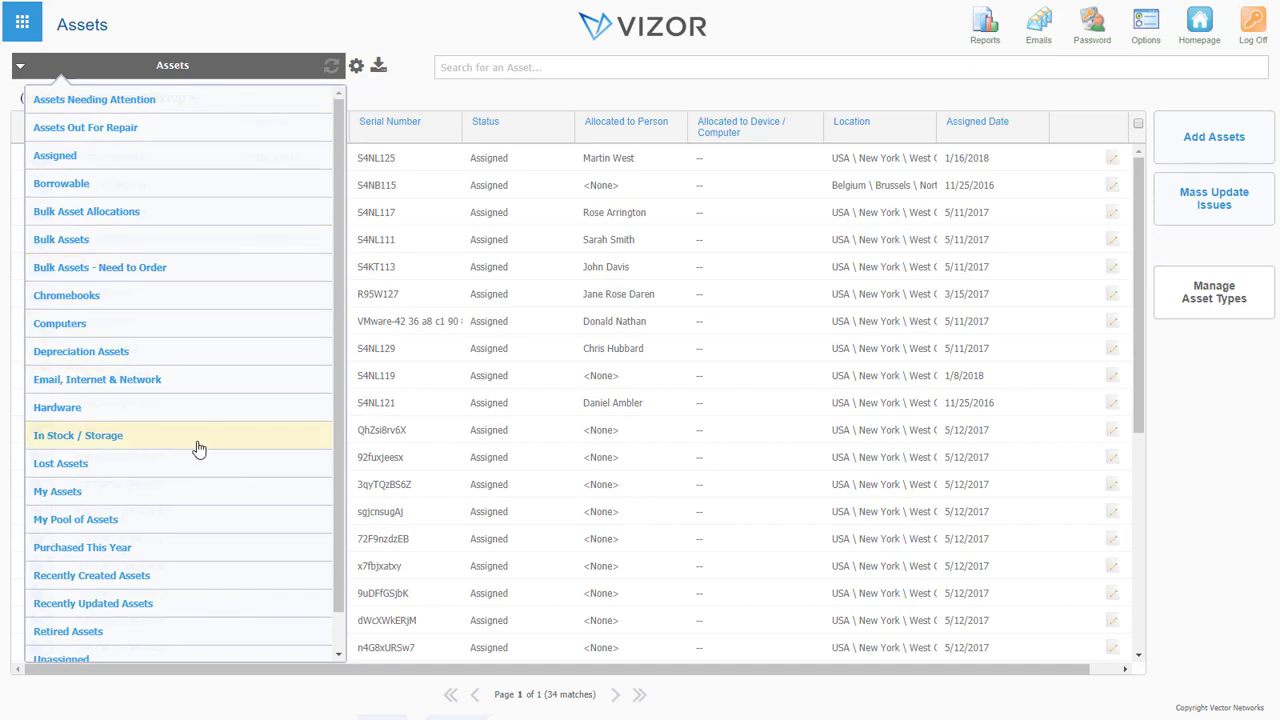
# Step: Add a Manufacturer filter with value 'Lenovo' in the asset list display settings
pyautogui.click(225, 76)
pyautogui.click(356, 65)
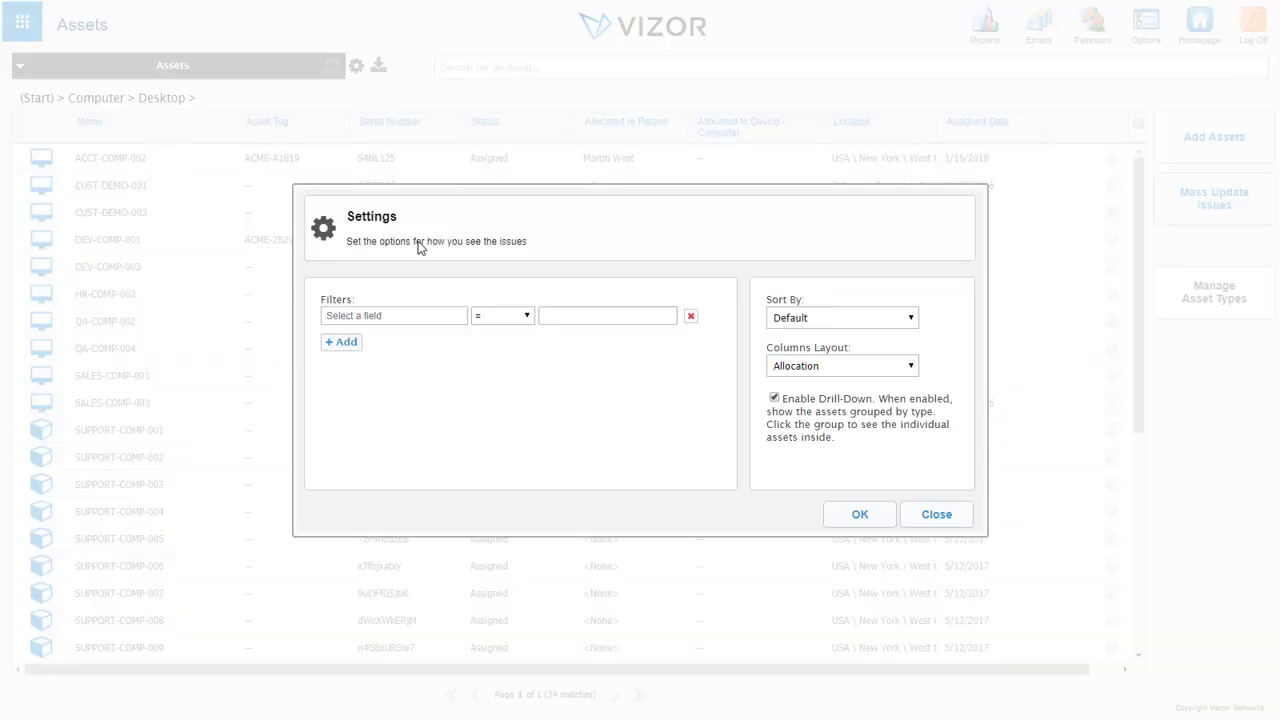
pyautogui.click(367, 316)
pyautogui.write('Manu')
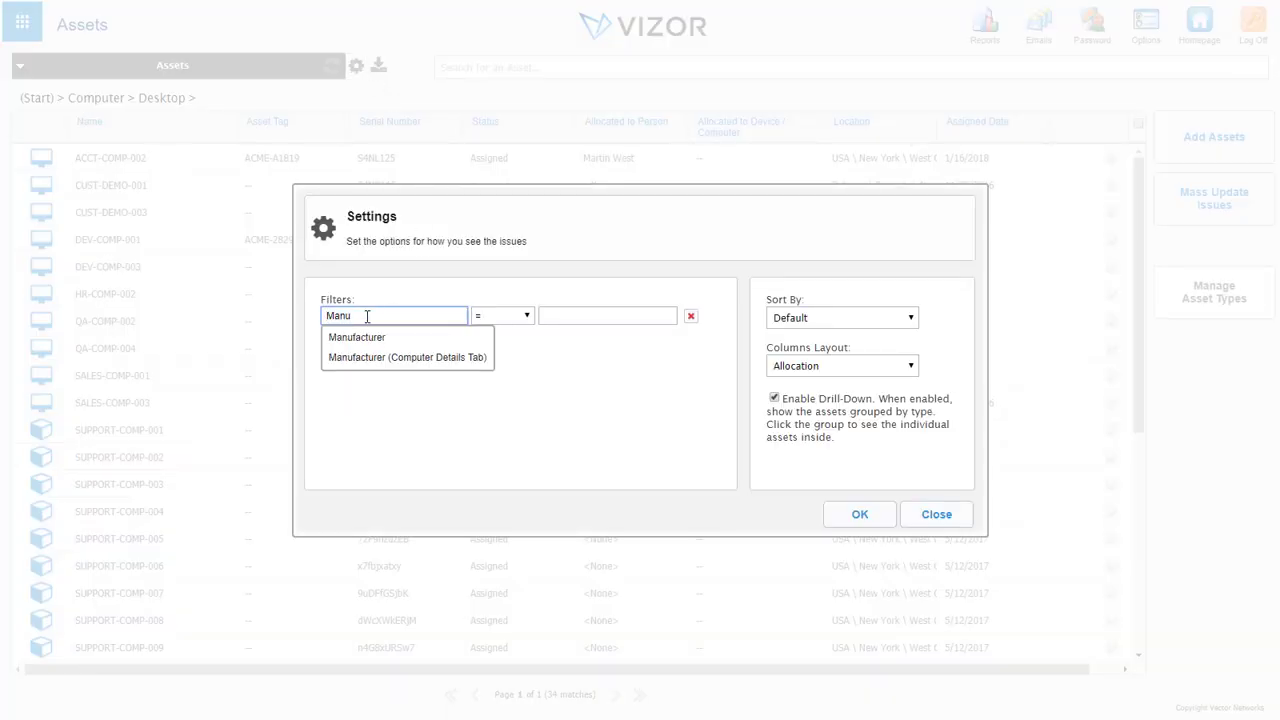
pyautogui.click(364, 337)
pyautogui.click(601, 314)
pyautogui.write('Le')
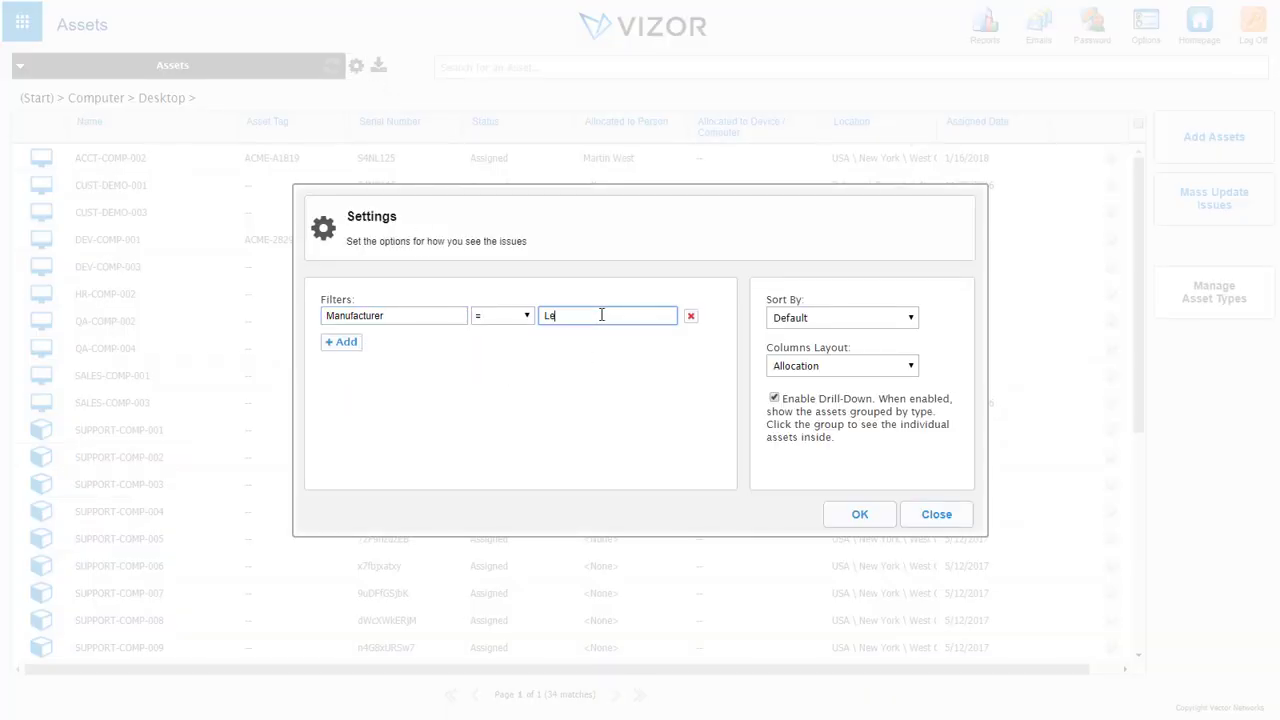
pyautogui.write('novo')
pyautogui.click(852, 513)
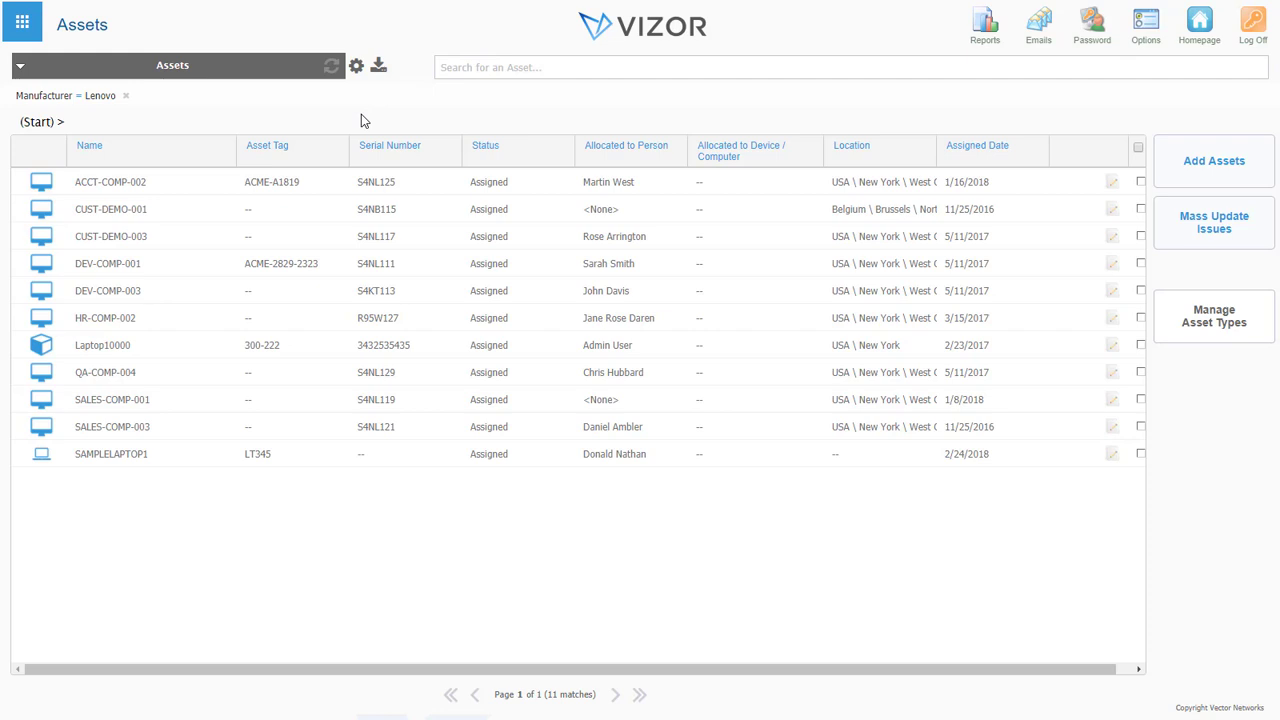
# Step: Review ACCT-COMP-002's Computer Details, Installations, Allocation and Purchase Details tabs
pyautogui.click(127, 186)
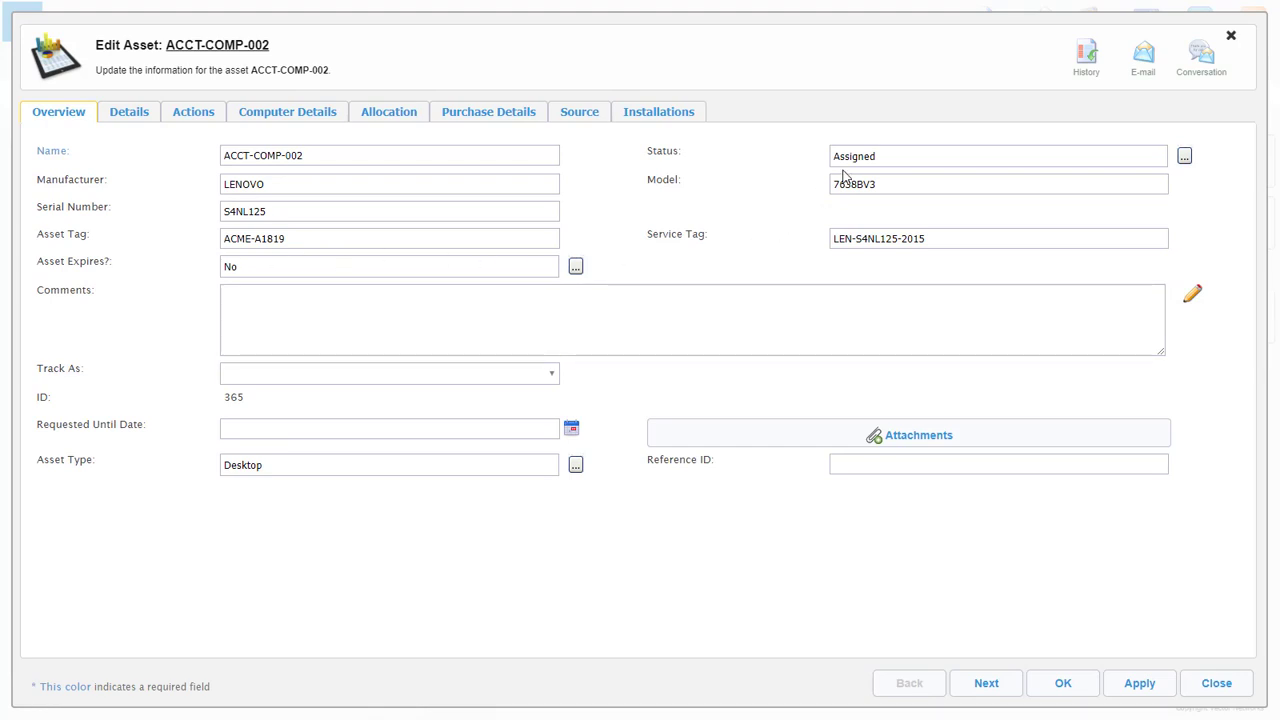
pyautogui.click(326, 118)
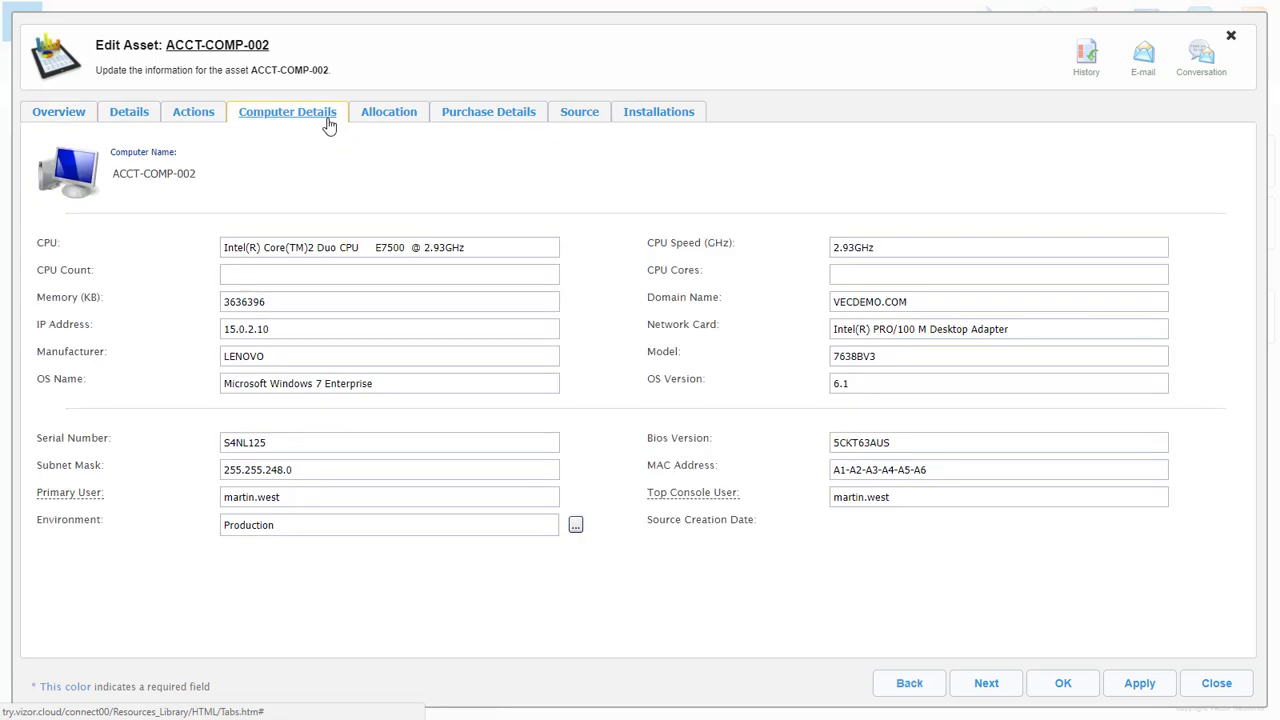
pyautogui.click(658, 119)
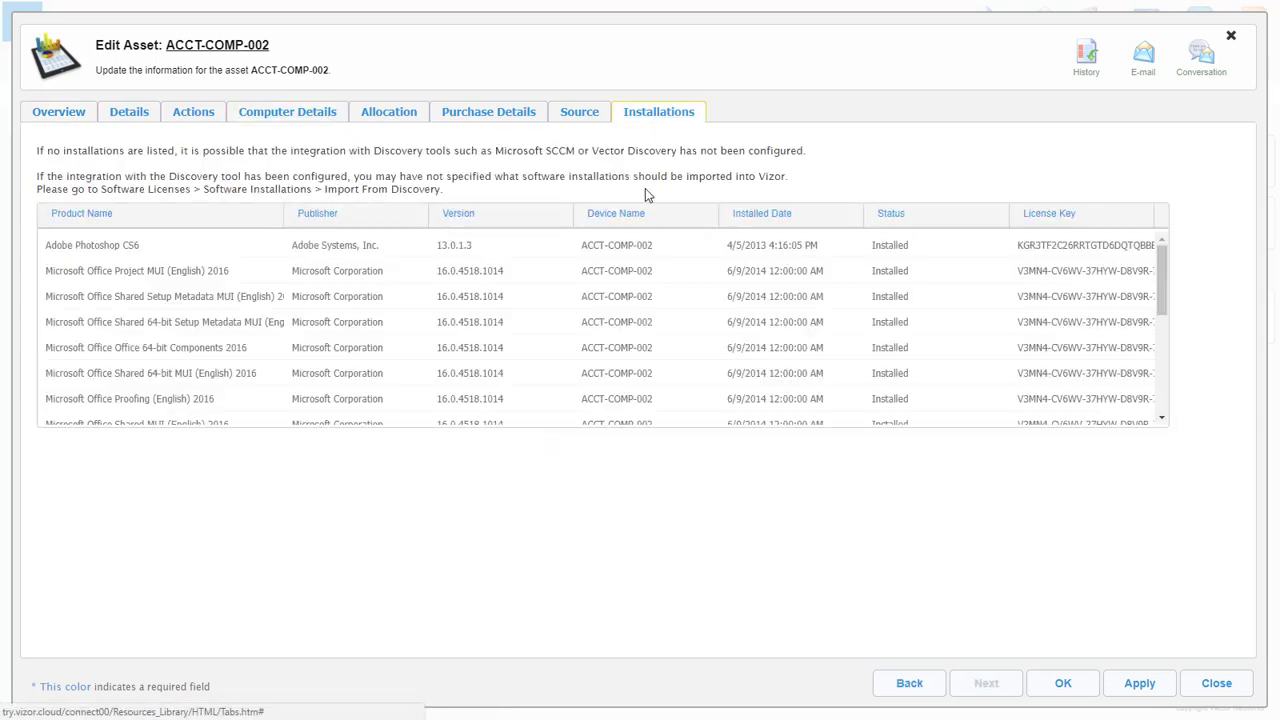
pyautogui.scroll(-5, 542, 297)
pyautogui.scroll(-2, 542, 297)
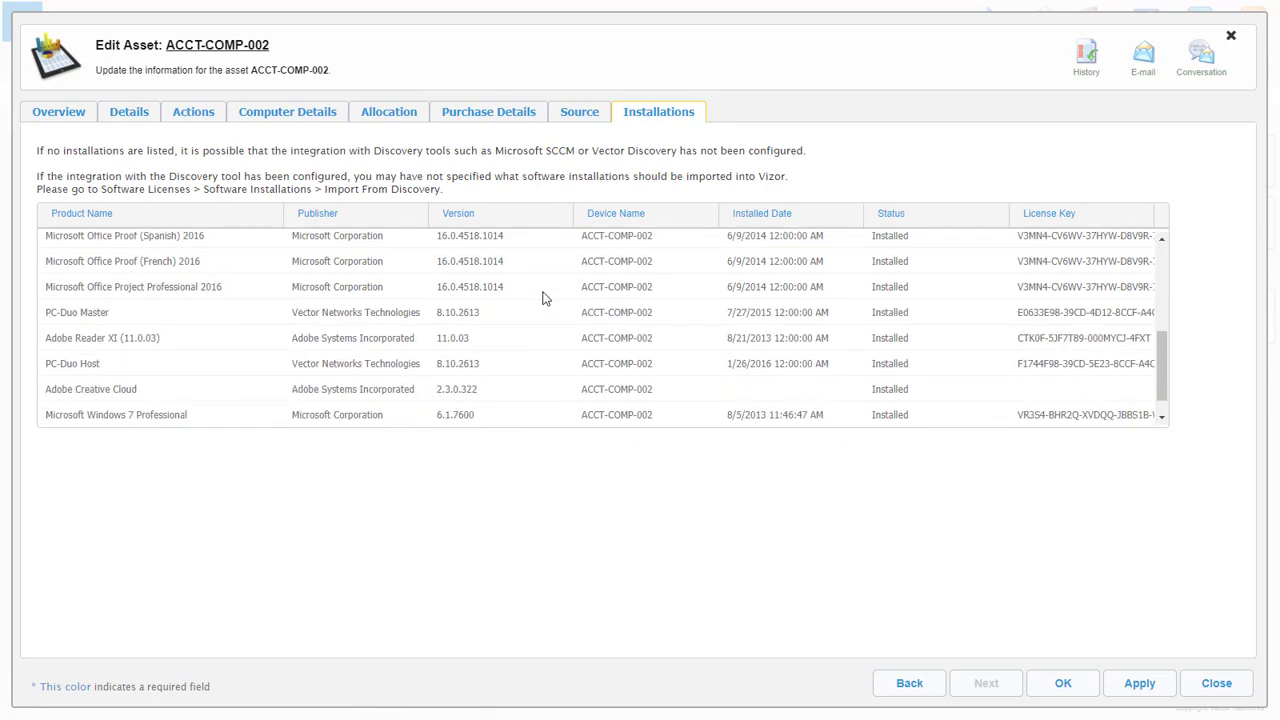
pyautogui.click(400, 121)
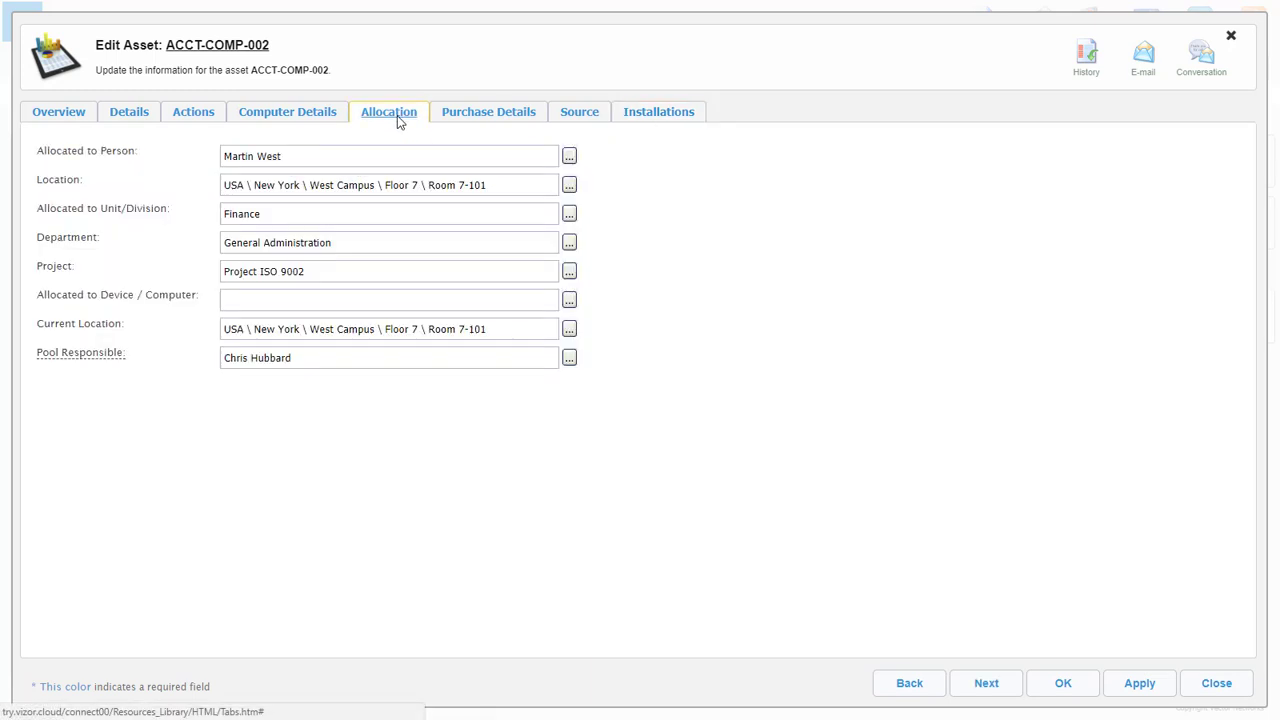
pyautogui.click(475, 123)
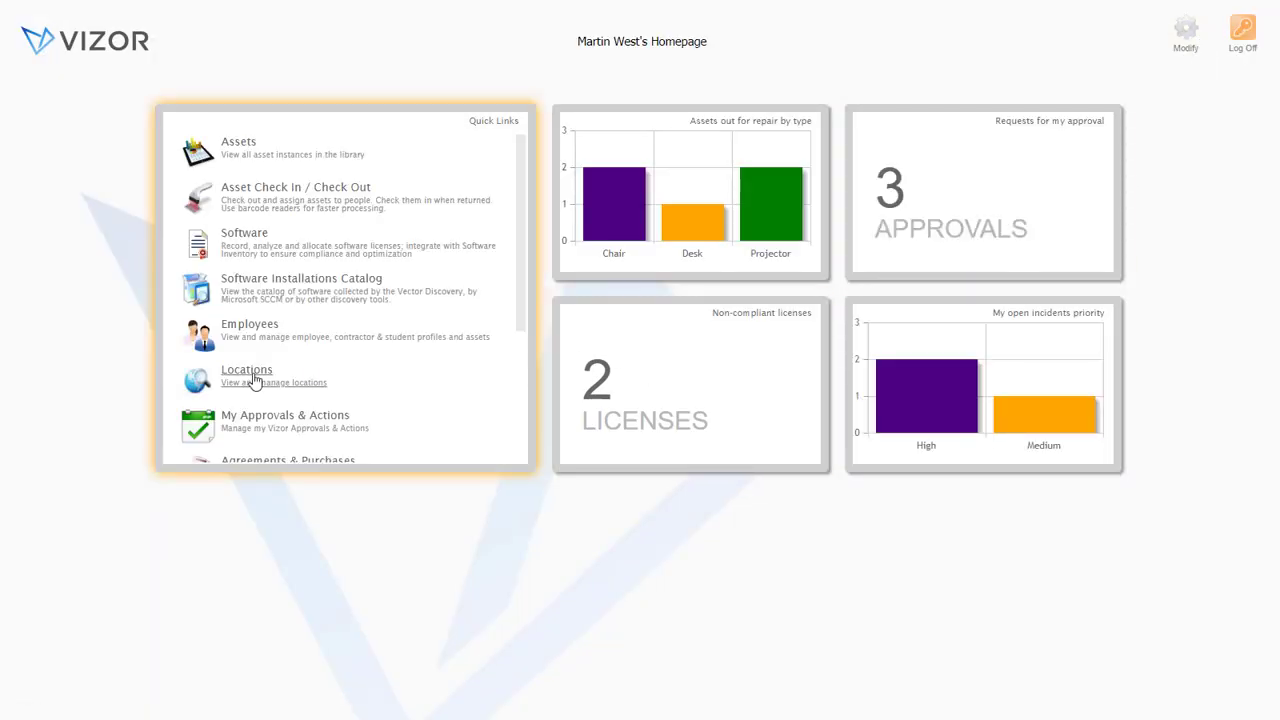
pyautogui.click(249, 377)
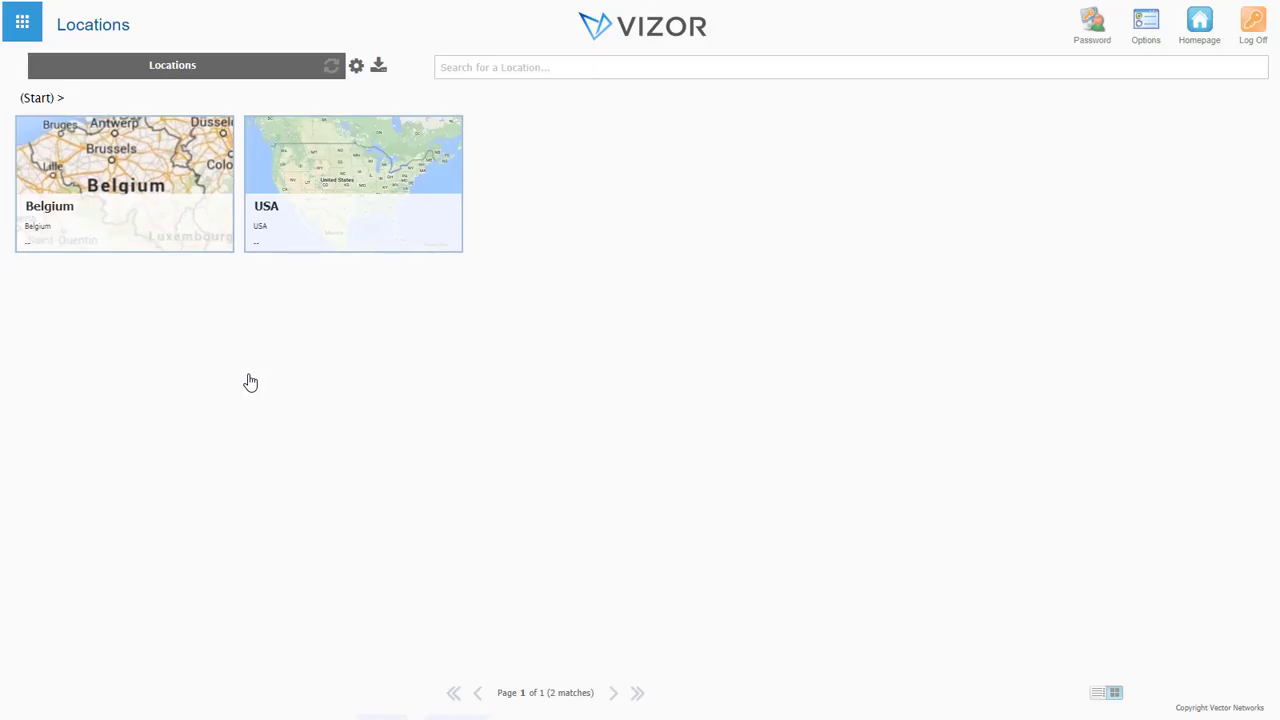
pyautogui.click(163, 189)
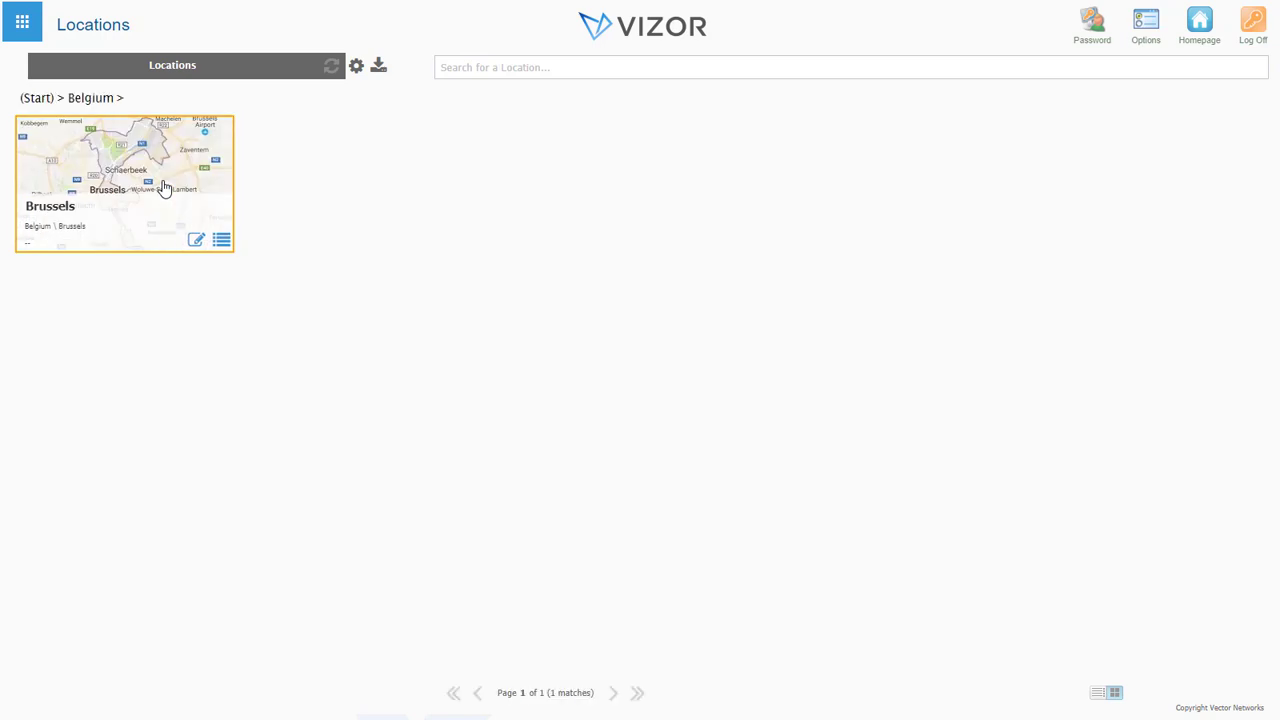
pyautogui.click(163, 189)
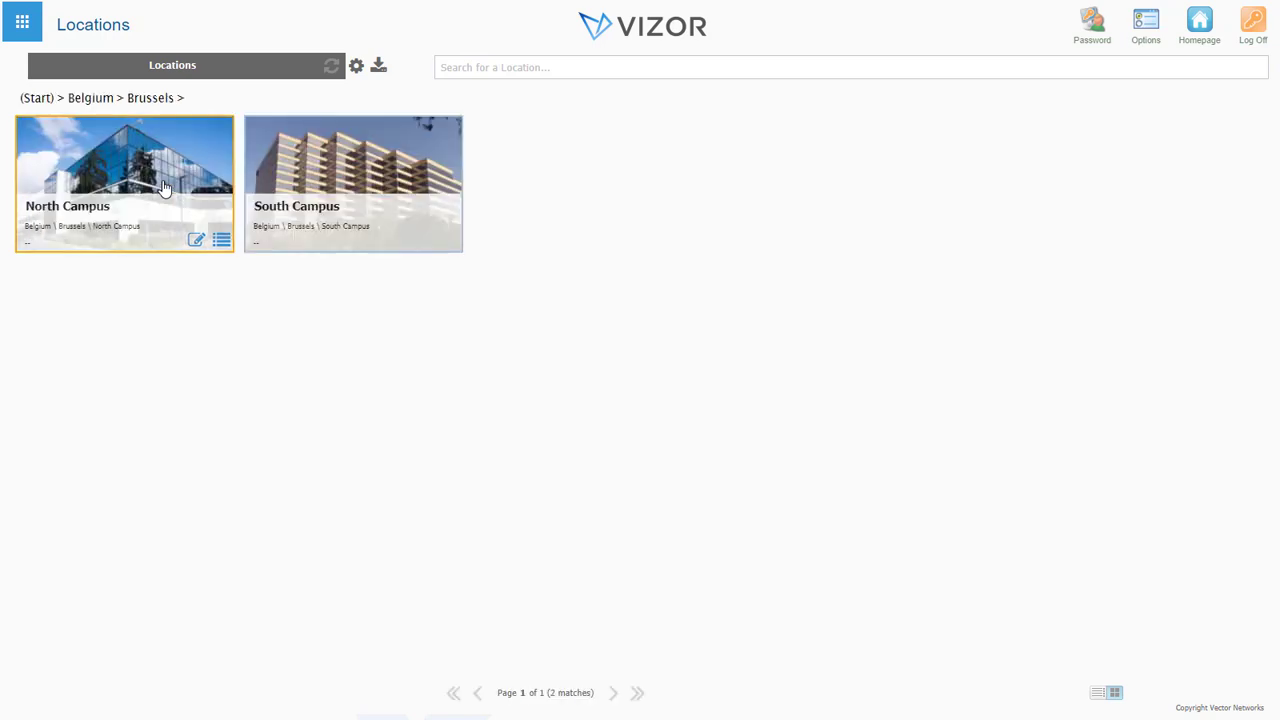
pyautogui.click(222, 242)
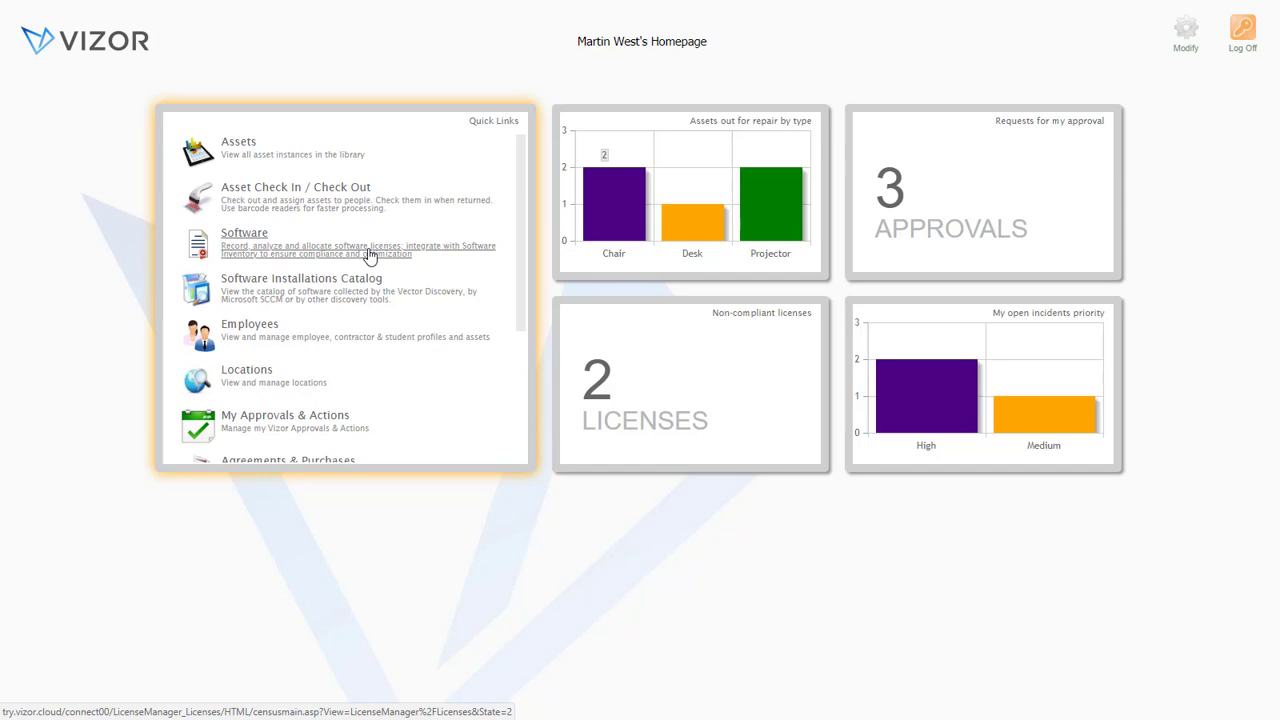
# Step: List all software licenses, leaving the 'All' filter unchanged, and open Microsoft Office 2013
pyautogui.click(369, 256)
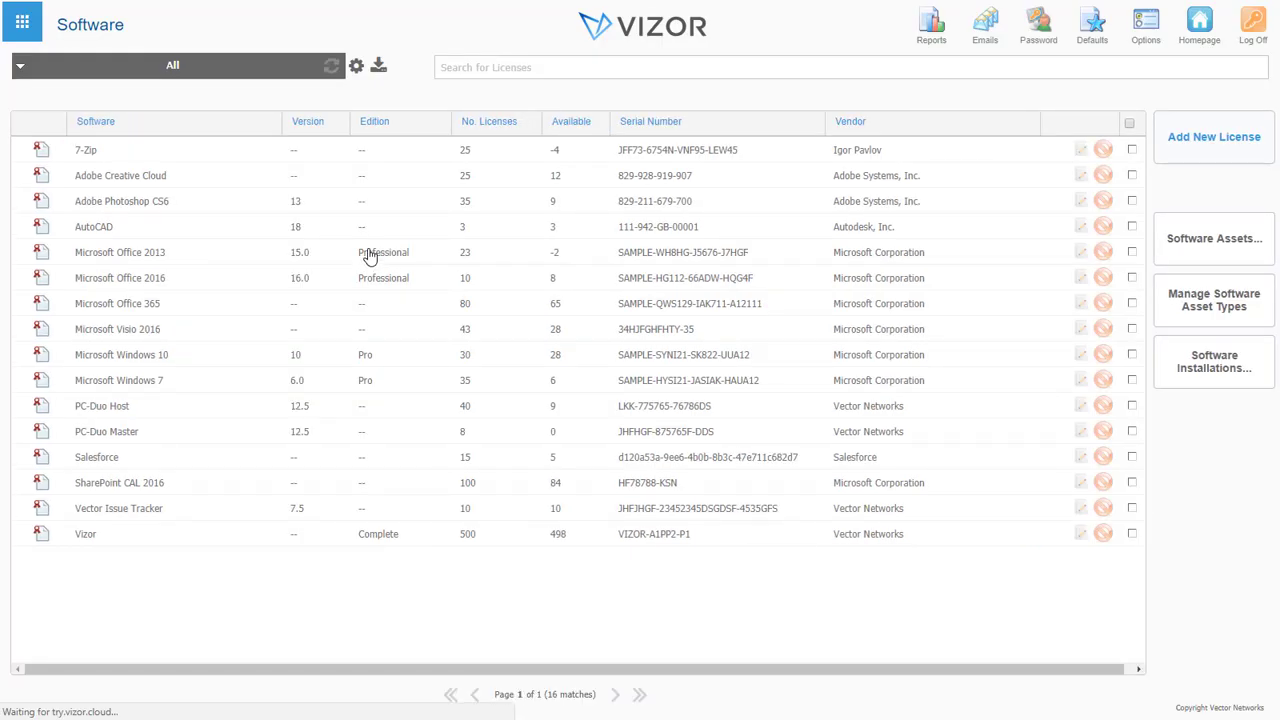
pyautogui.click(213, 70)
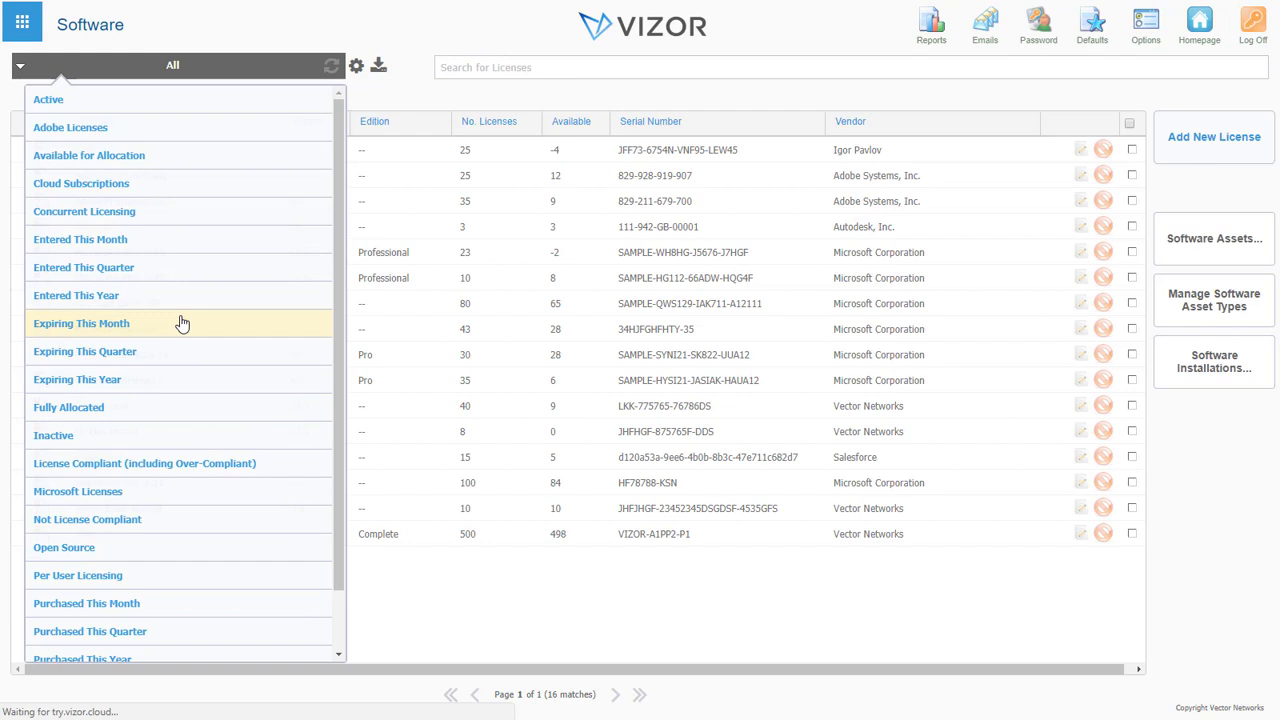
pyautogui.click(238, 75)
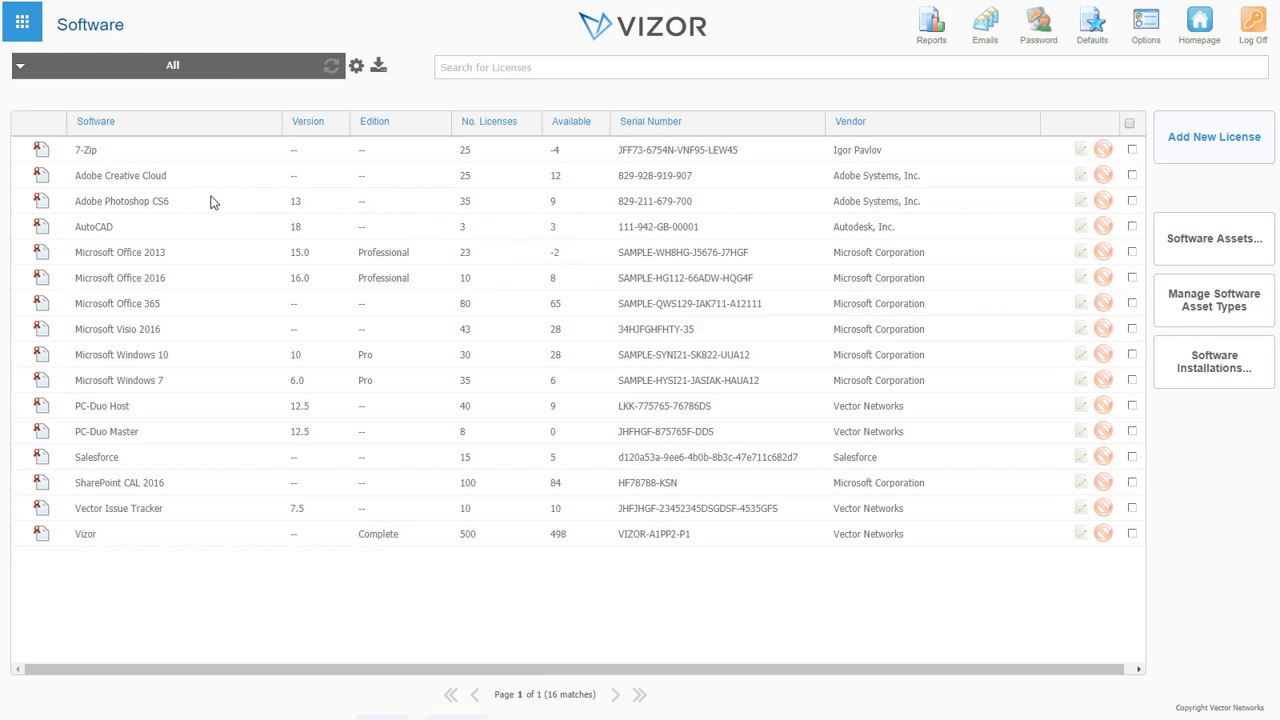
pyautogui.click(152, 254)
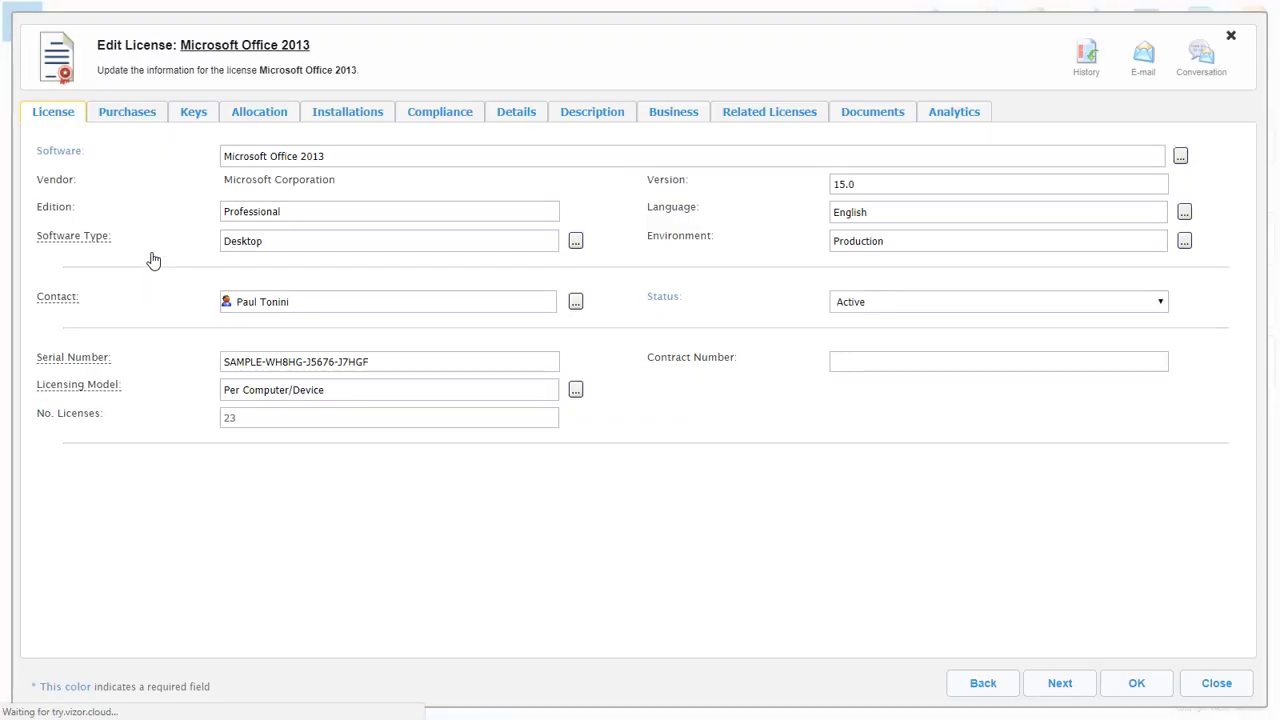
# Step: Show the Microsoft Office 2013 license's purchases and total cost
pyautogui.click(143, 118)
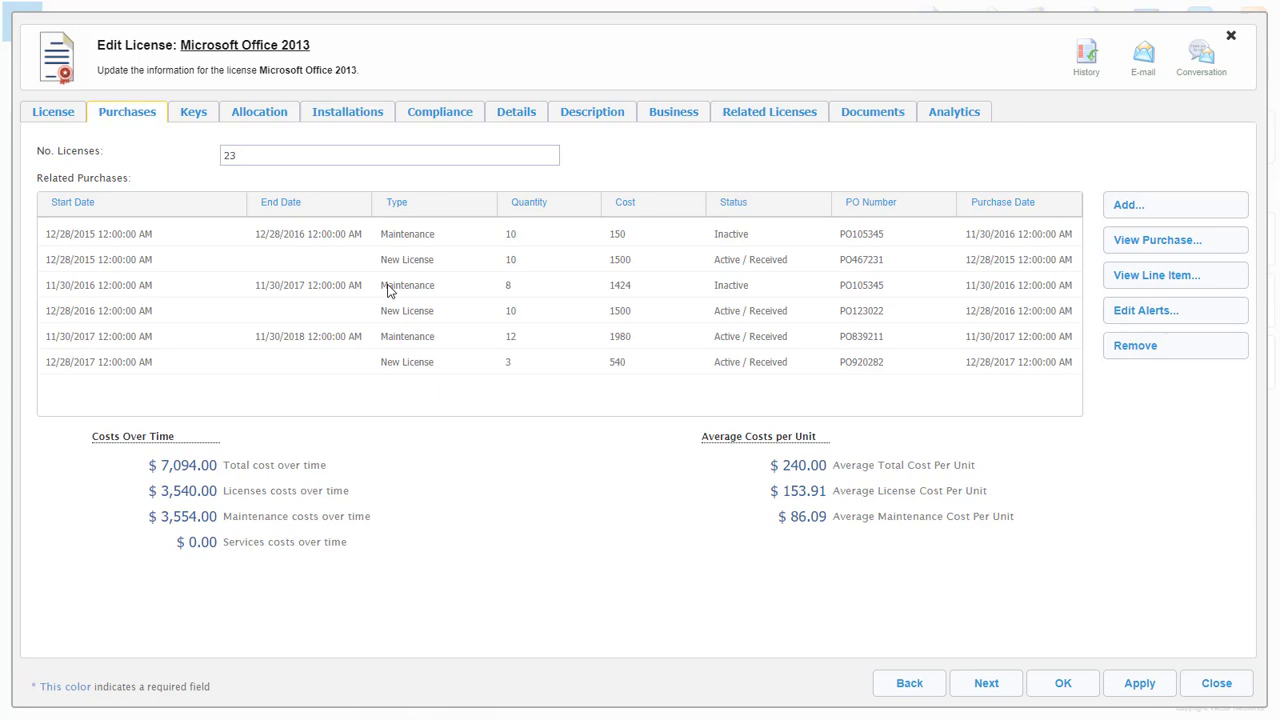
# Step: Review the license's installations, then display its Payment Forecast analytics chart
pyautogui.click(368, 117)
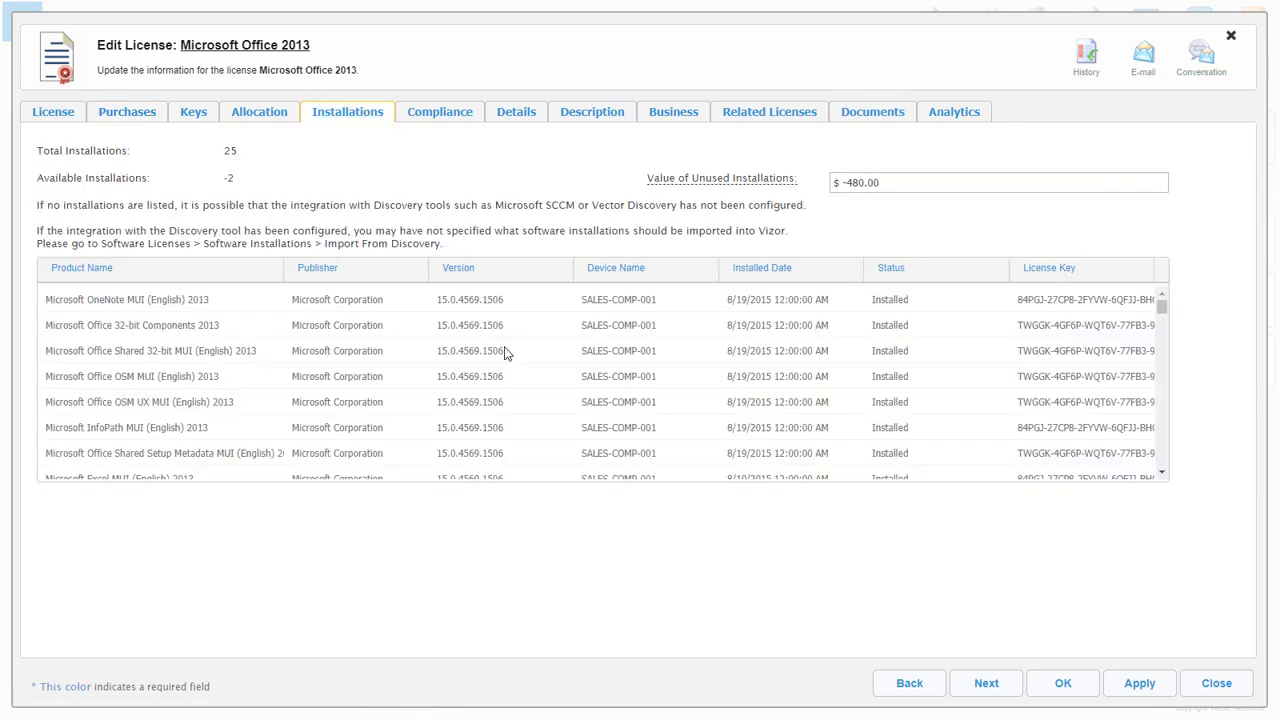
pyautogui.scroll(-3, 500, 352)
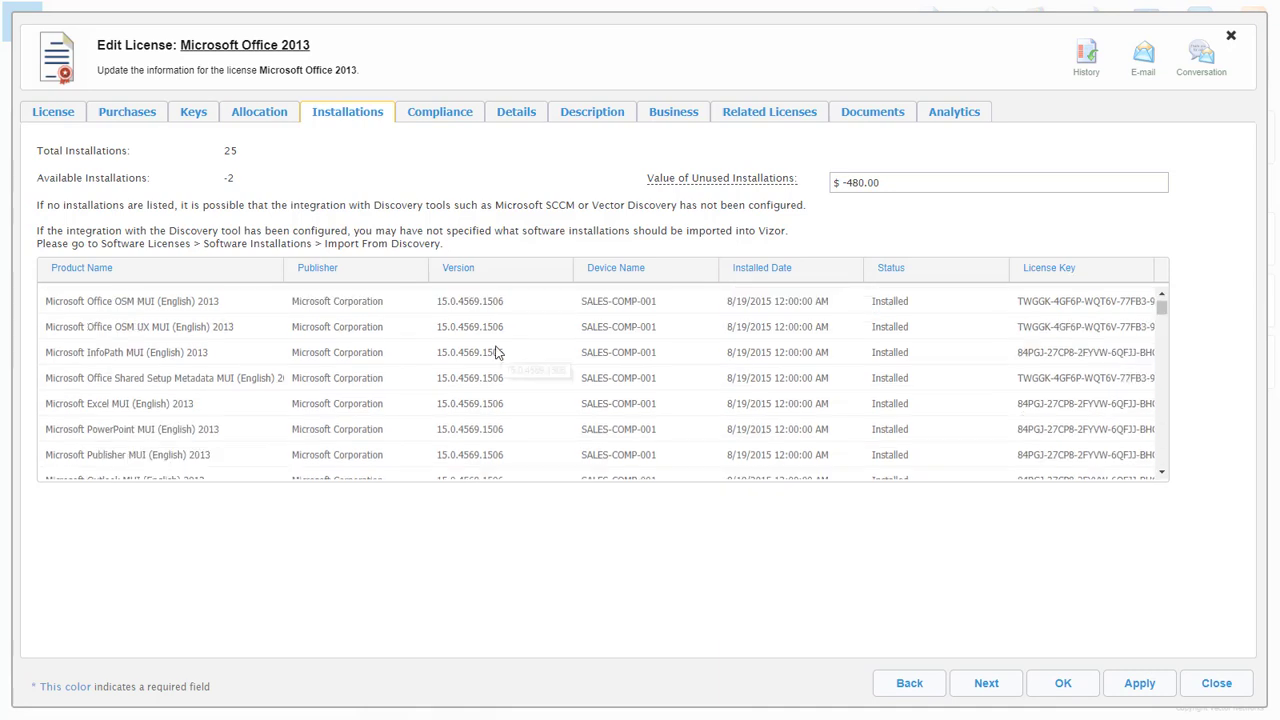
pyautogui.scroll(-1, 497, 352)
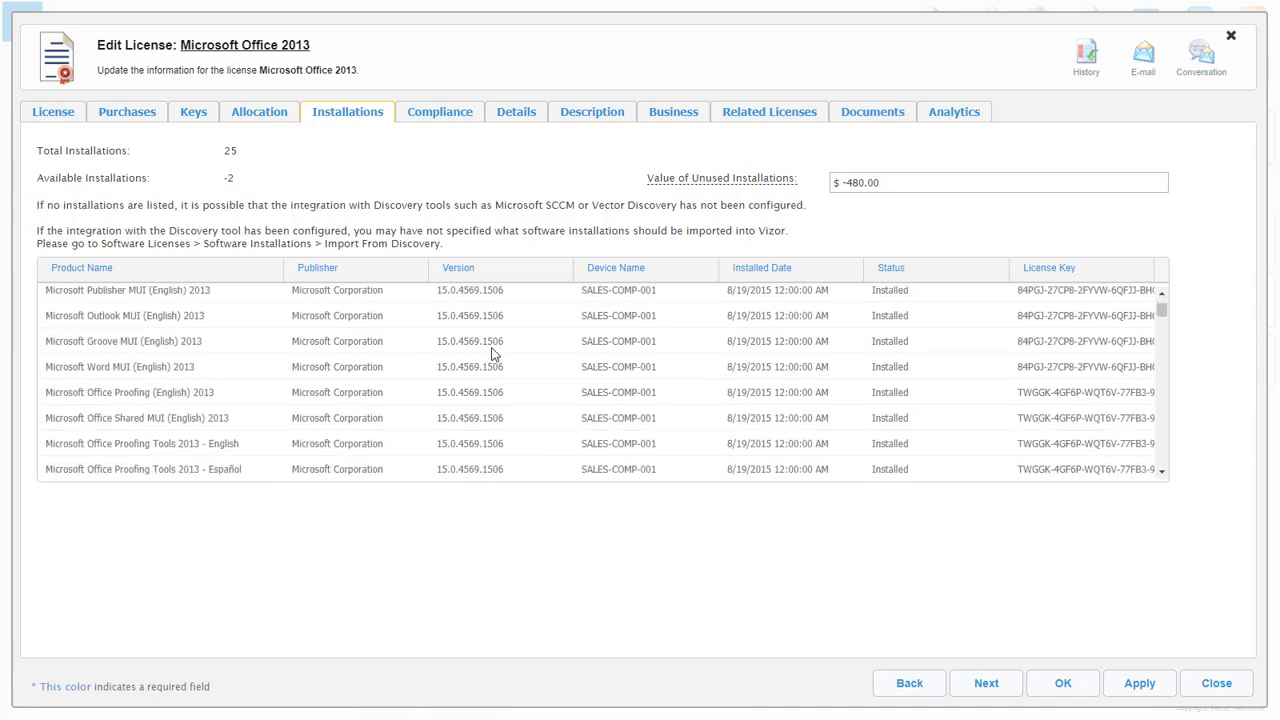
pyautogui.click(948, 116)
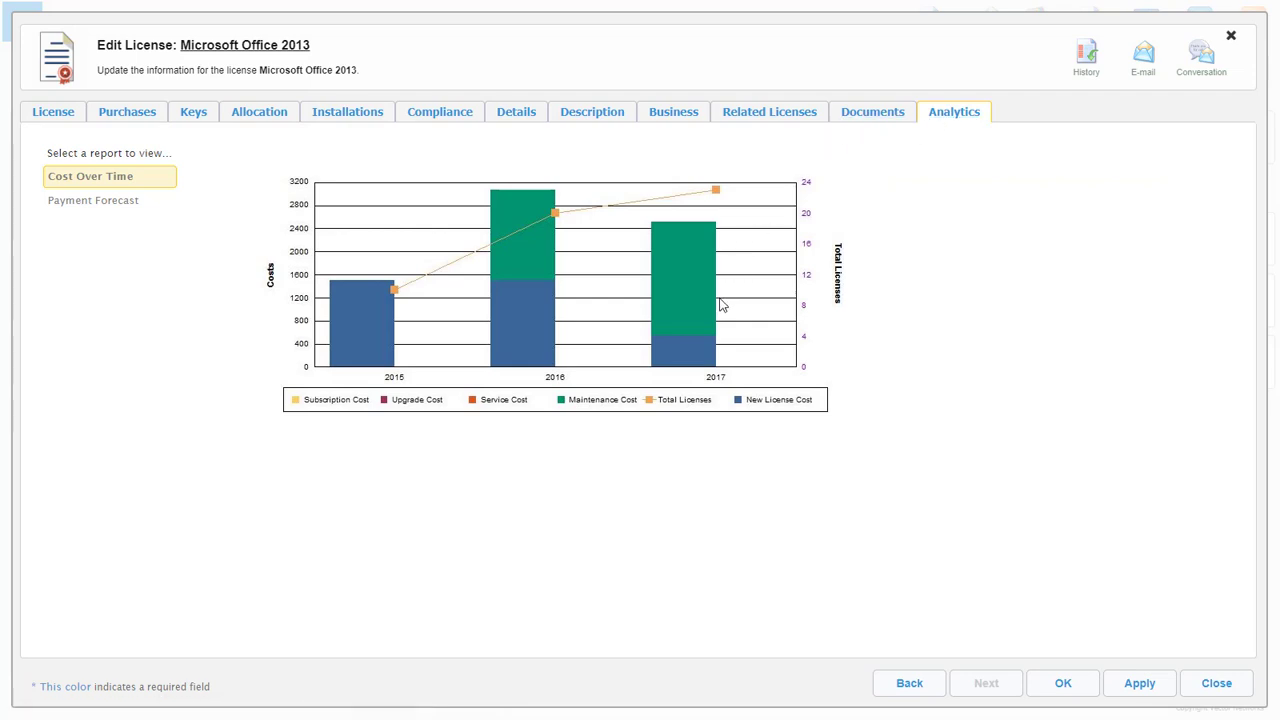
pyautogui.click(114, 207)
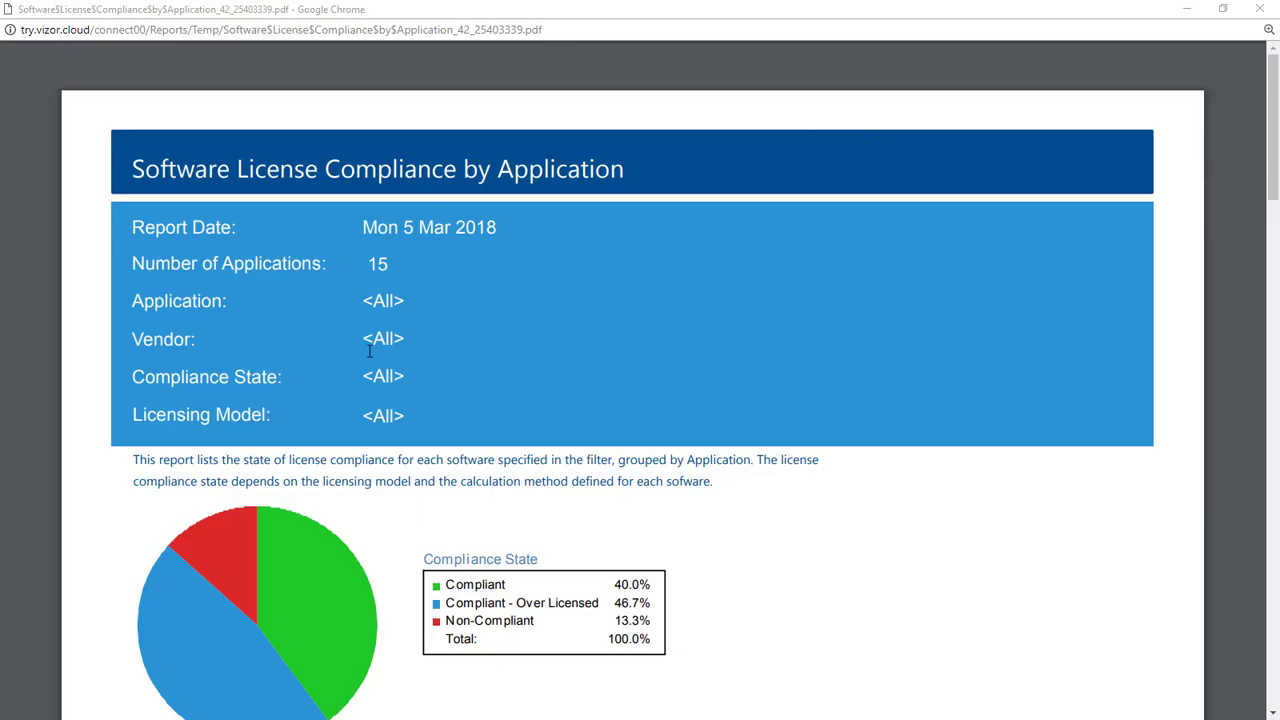
# Step: Scroll the compliance report to its pie chart and per-application results table
pyautogui.scroll(-5, 366, 351)
pyautogui.scroll(-2, 348, 344)
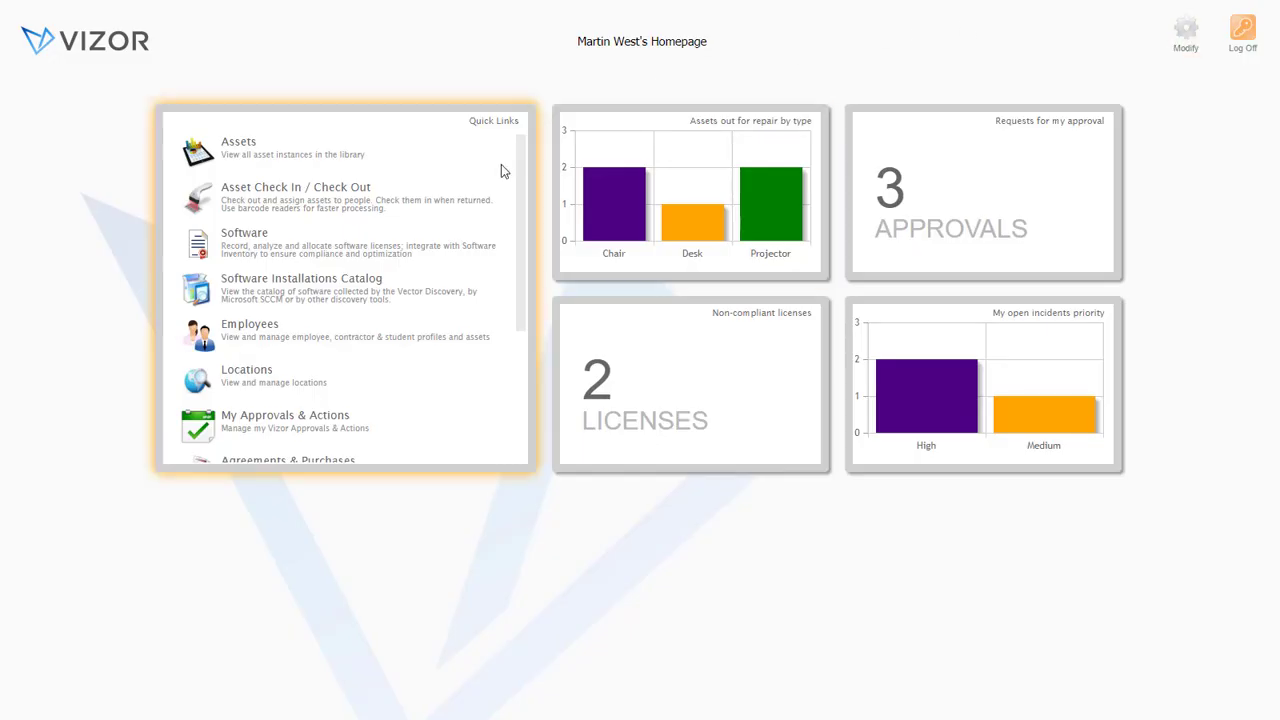
# Step: Open Help Desk Incidents & Problems from Quick Links to list all 14 issues
pyautogui.scroll(-3, 460, 225)
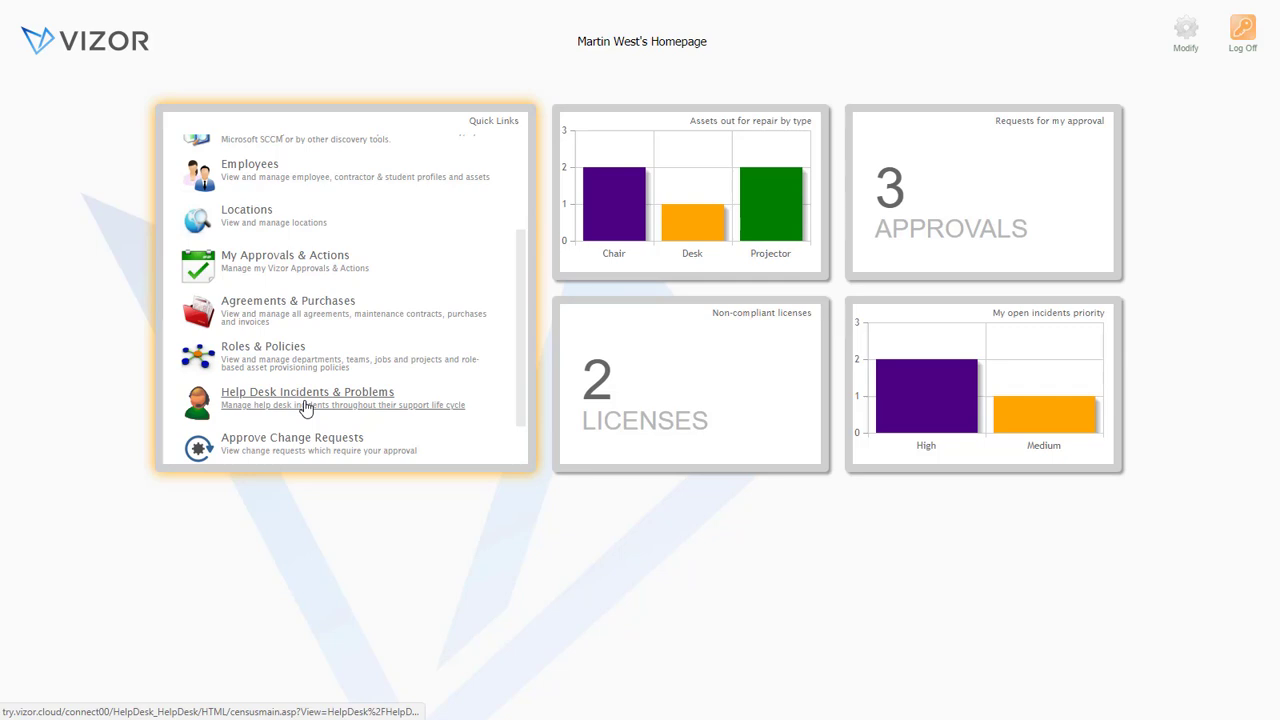
pyautogui.click(305, 408)
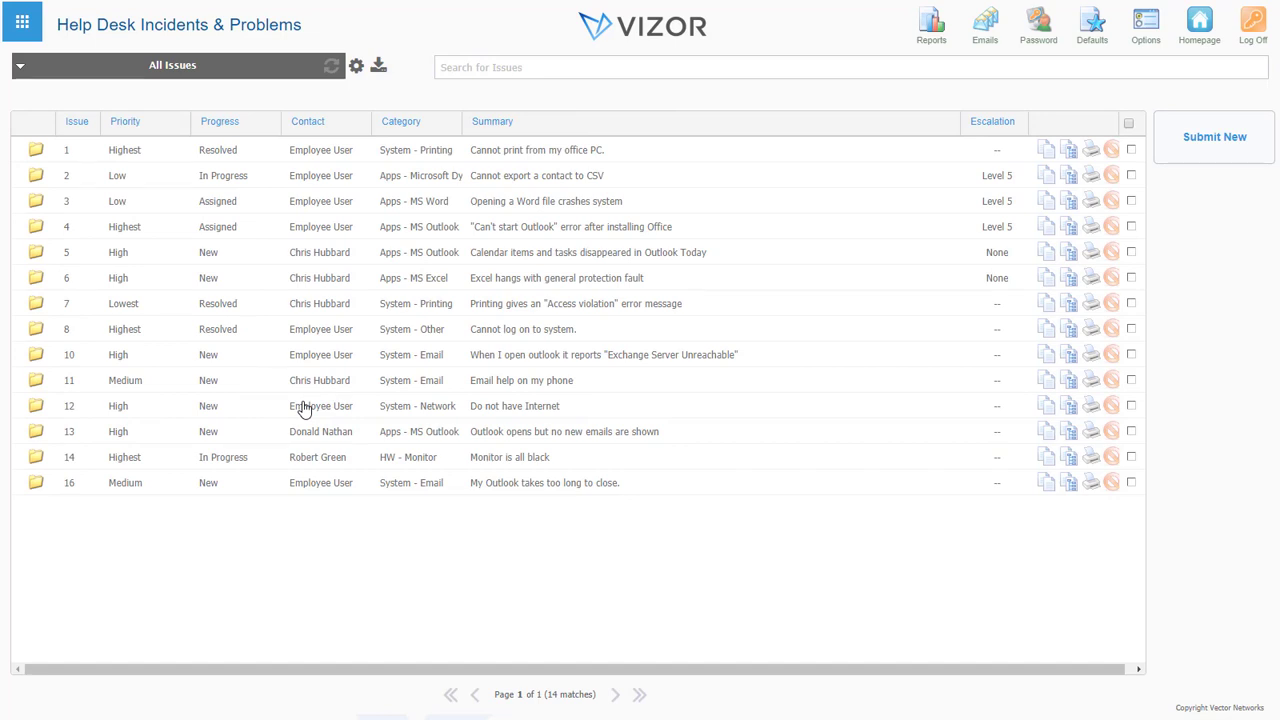
# Step: Open issue #11, 'Email help on my phone', and inspect its System - Email category
pyautogui.doubleClick(130, 380)
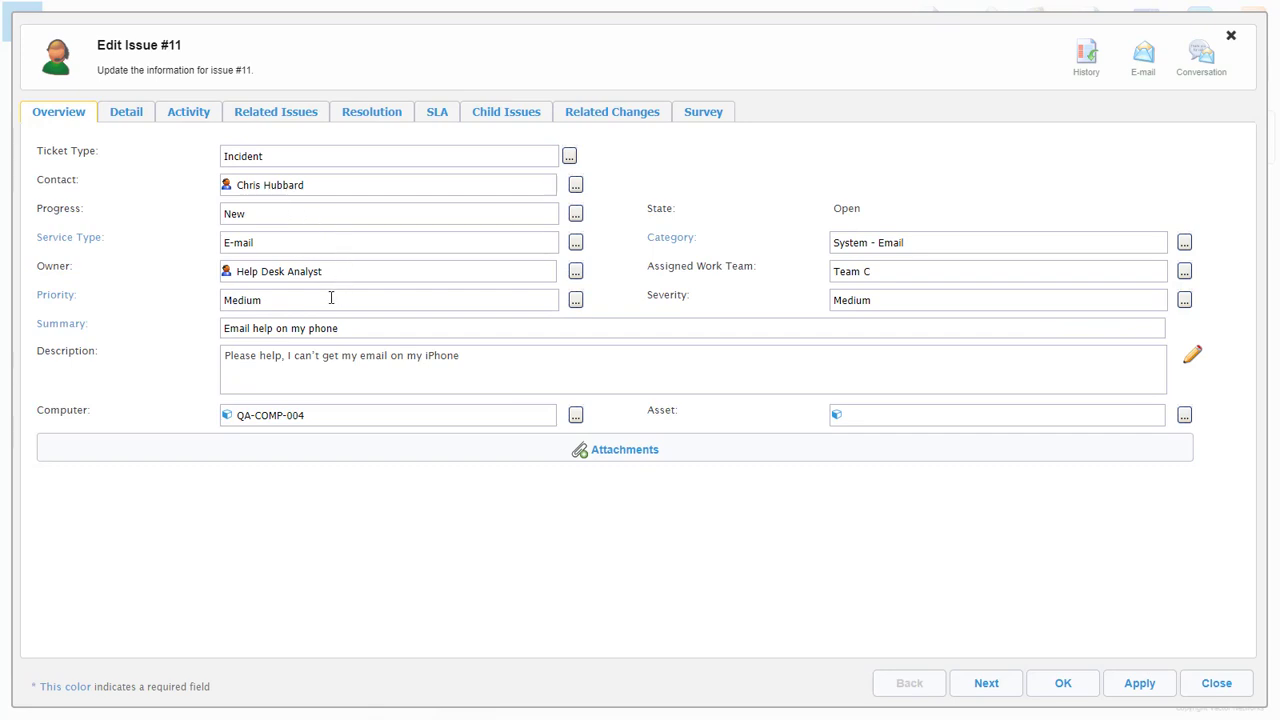
pyautogui.click(978, 245)
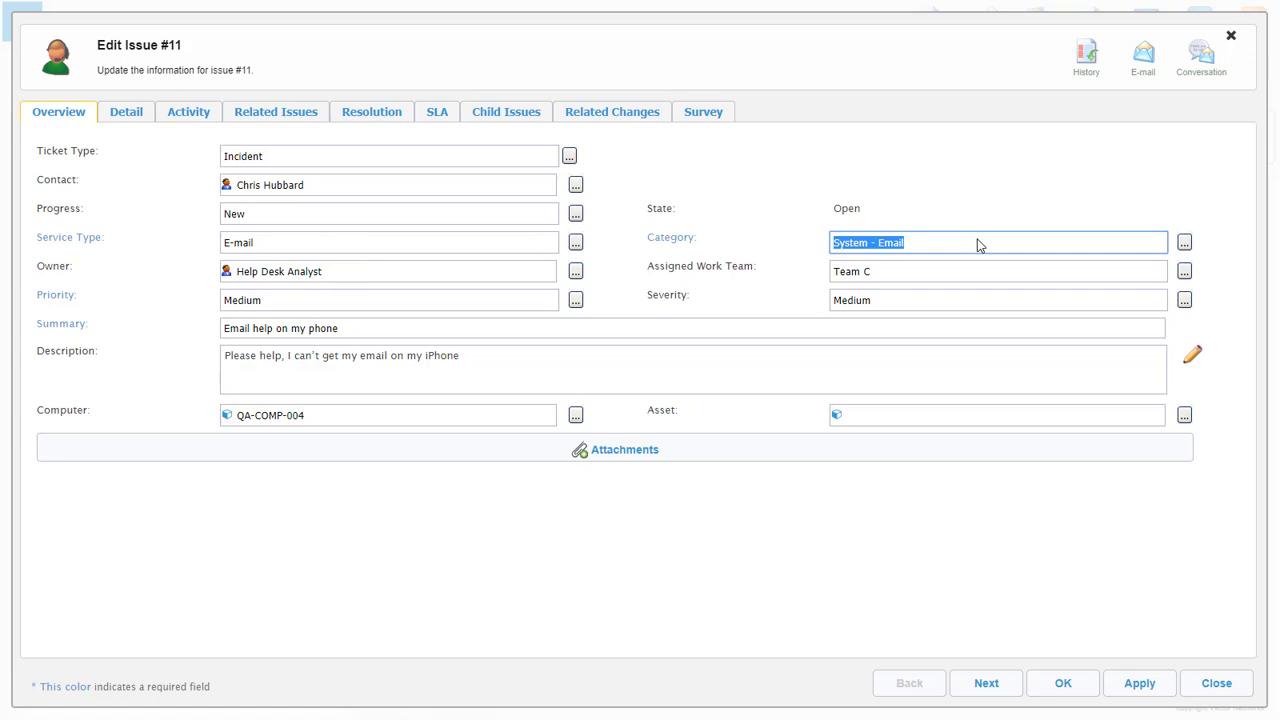
pyautogui.click(978, 245)
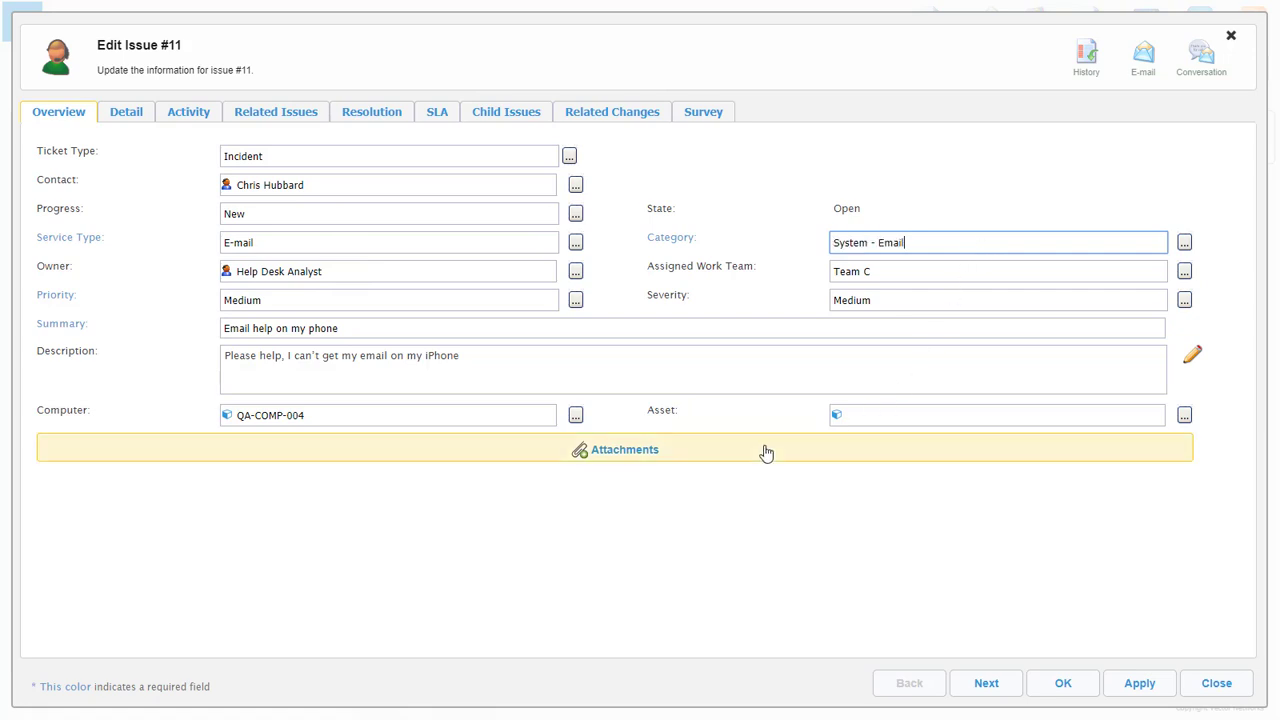
# Step: Review linked computer QA-COMP-004's hardware and purchase/warranty details, then close its record
pyautogui.click(228, 418)
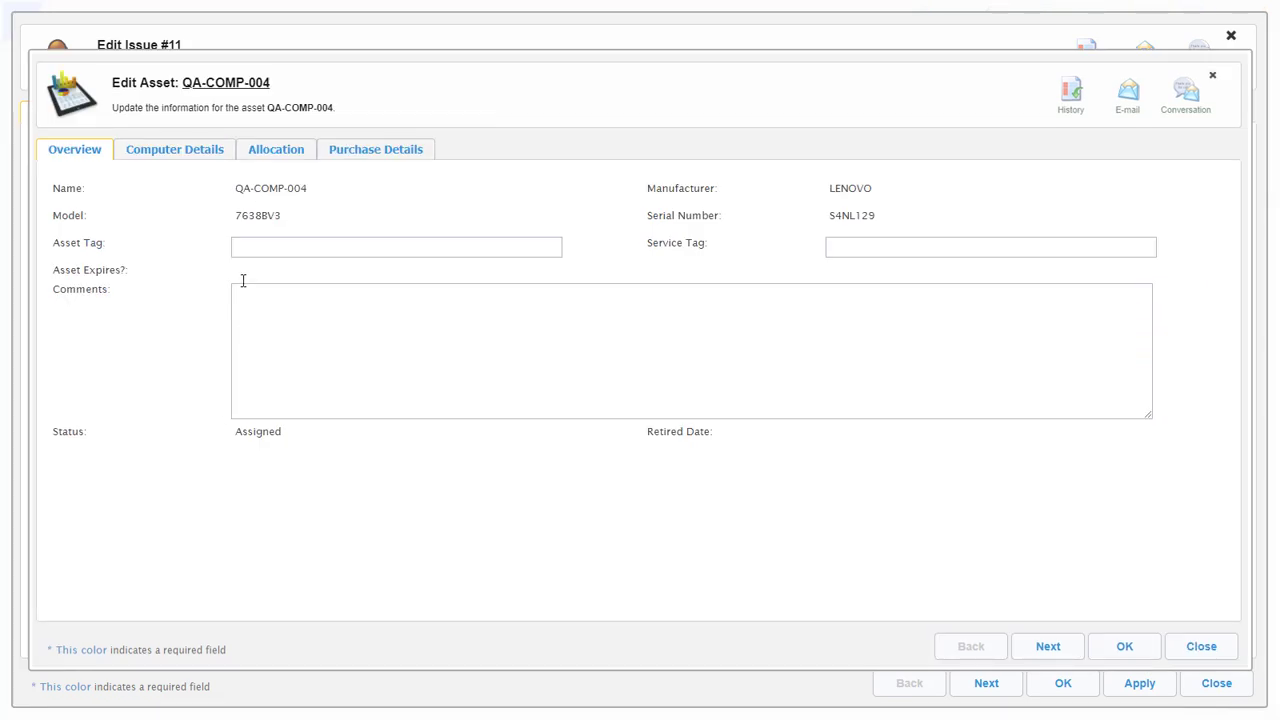
pyautogui.click(189, 152)
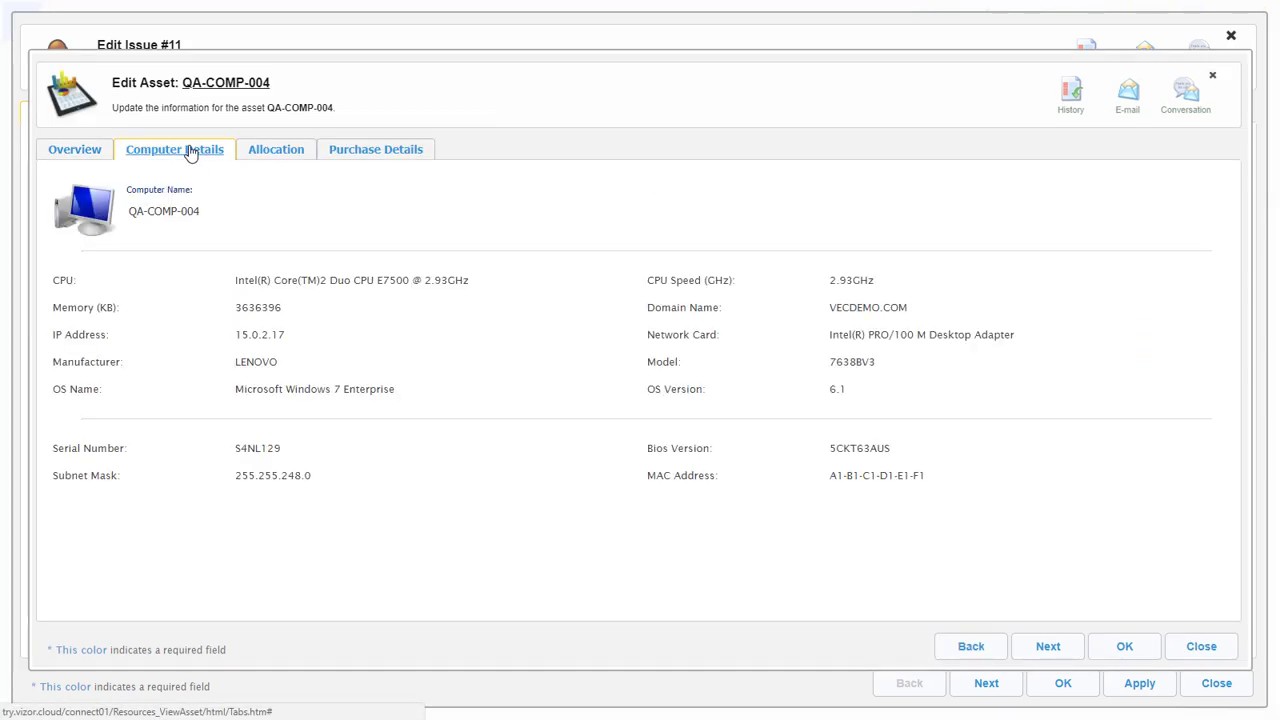
pyautogui.click(360, 157)
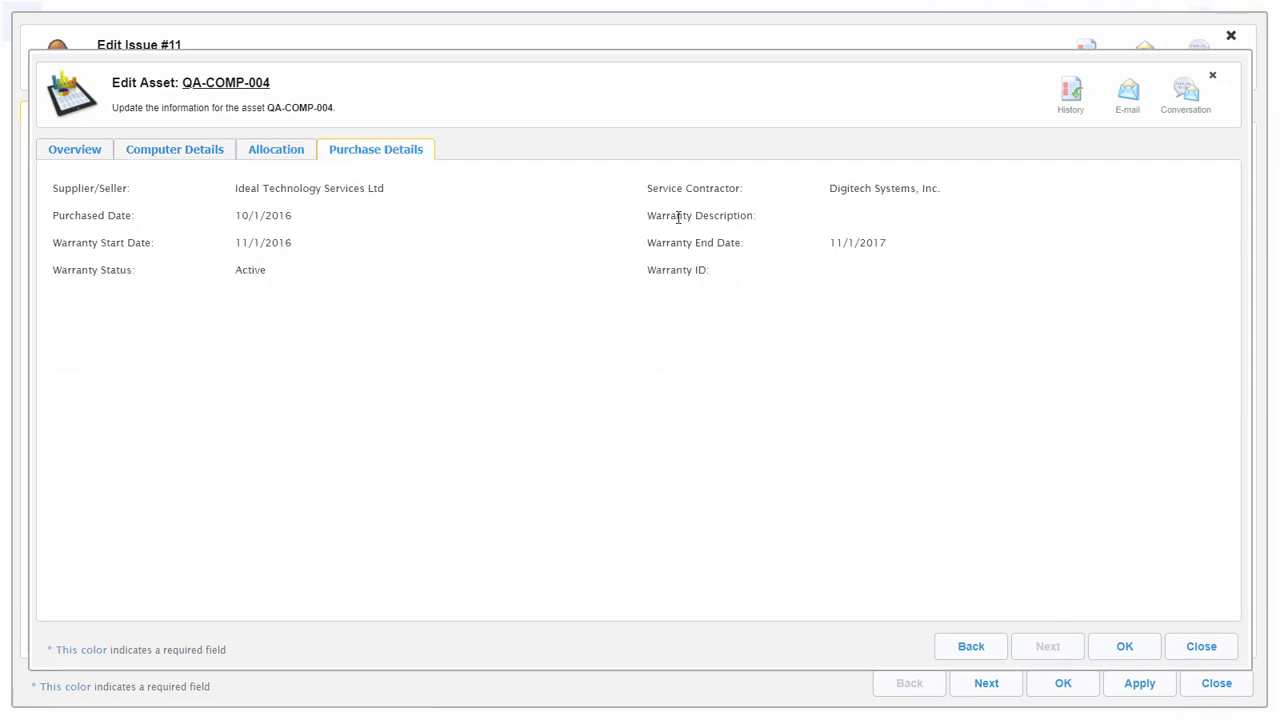
pyautogui.moveTo(887, 247); pyautogui.dragTo(829, 244)
pyautogui.click(921, 249)
pyautogui.click(1200, 646)
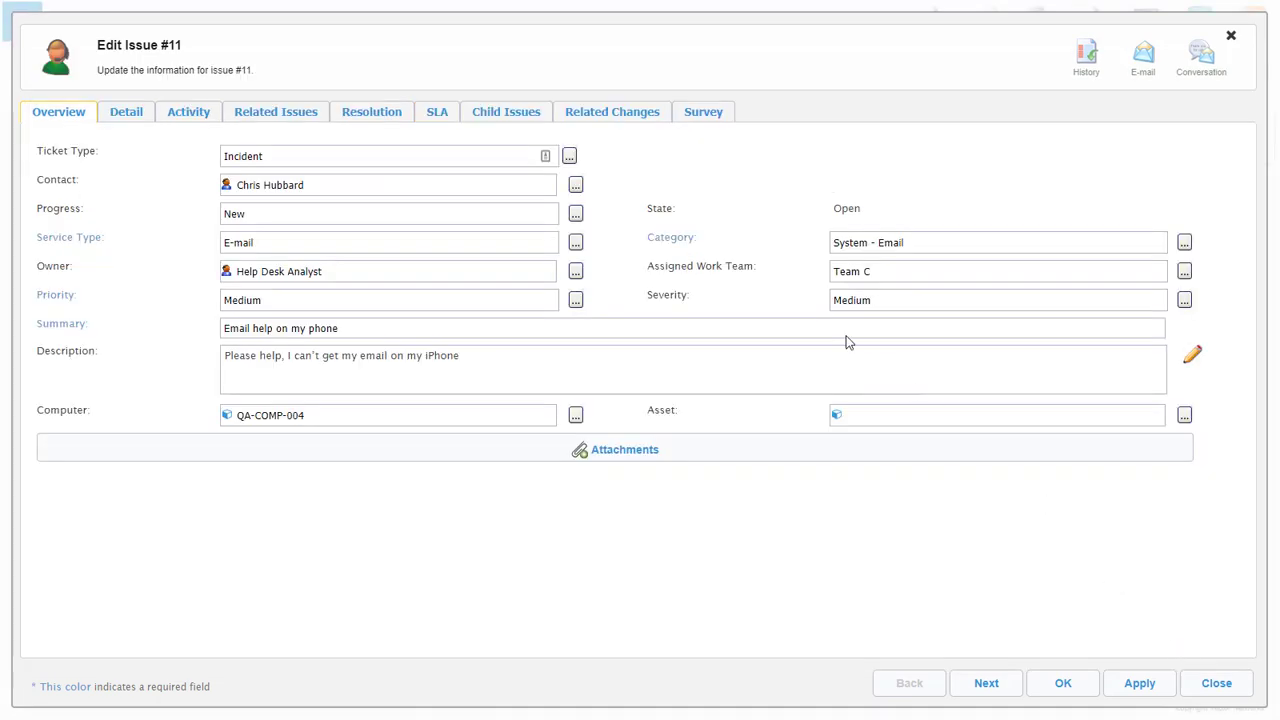
# Step: Browse issue #11's Activity Log of e-mails about the phone's mail settings
pyautogui.click(193, 120)
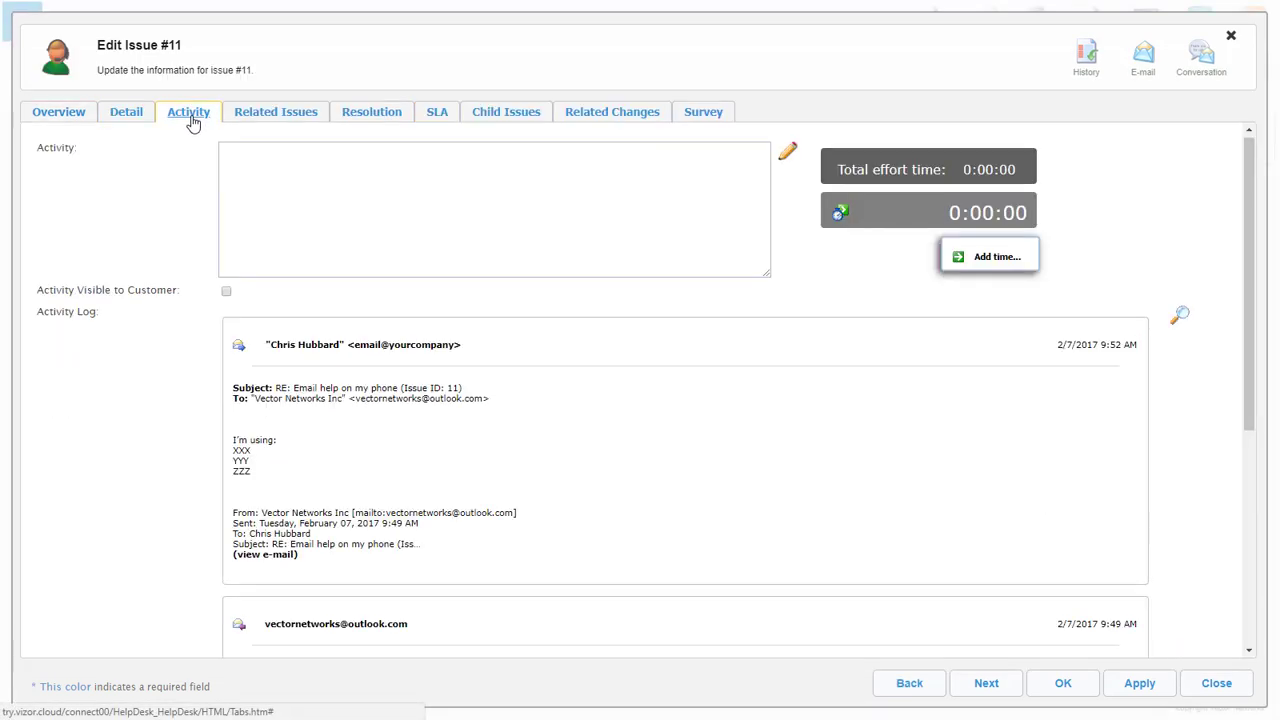
pyautogui.scroll(-1, 235, 350)
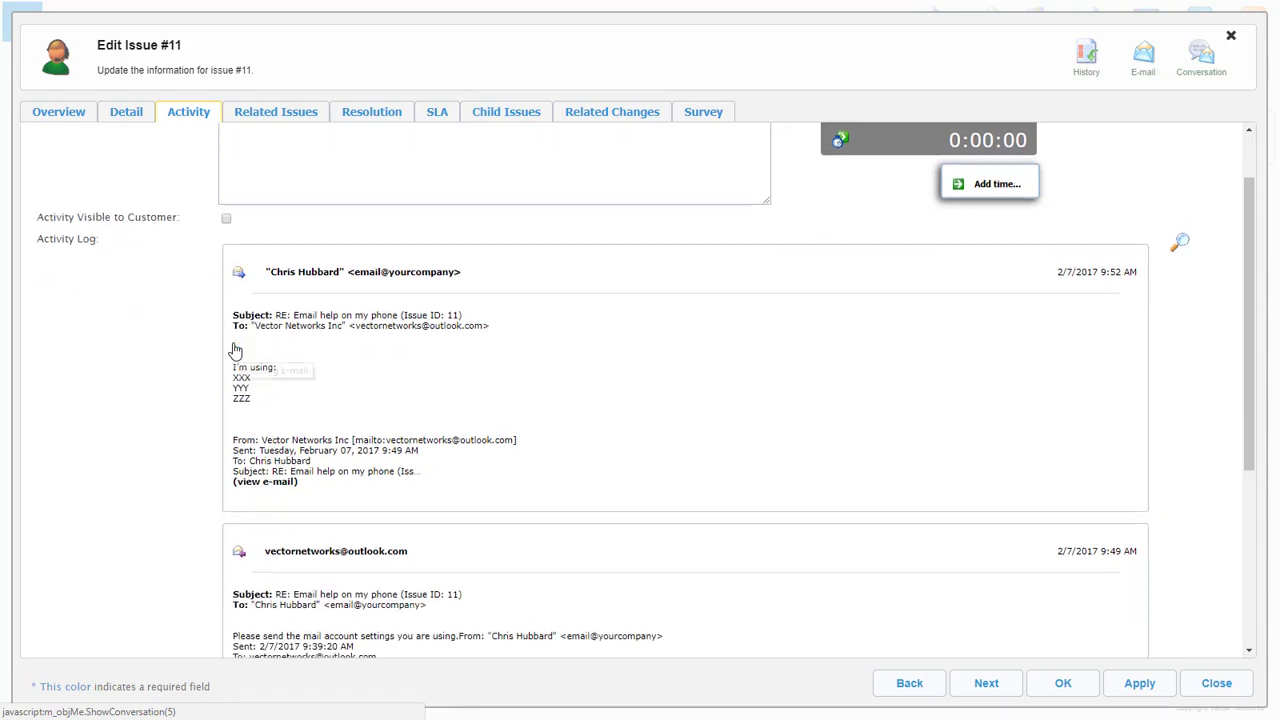
pyautogui.scroll(-2, 236, 352)
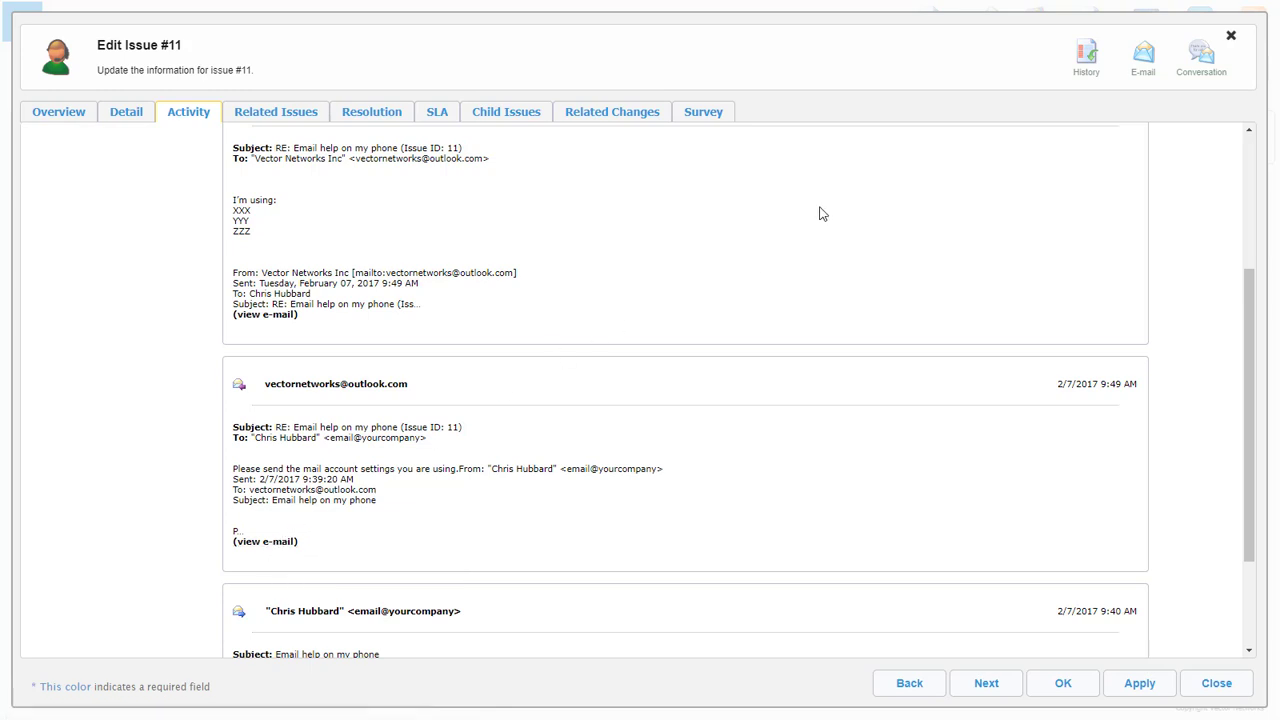
# Step: Start a new e-mail for the issue, then cancel it without sending
pyautogui.click(1142, 66)
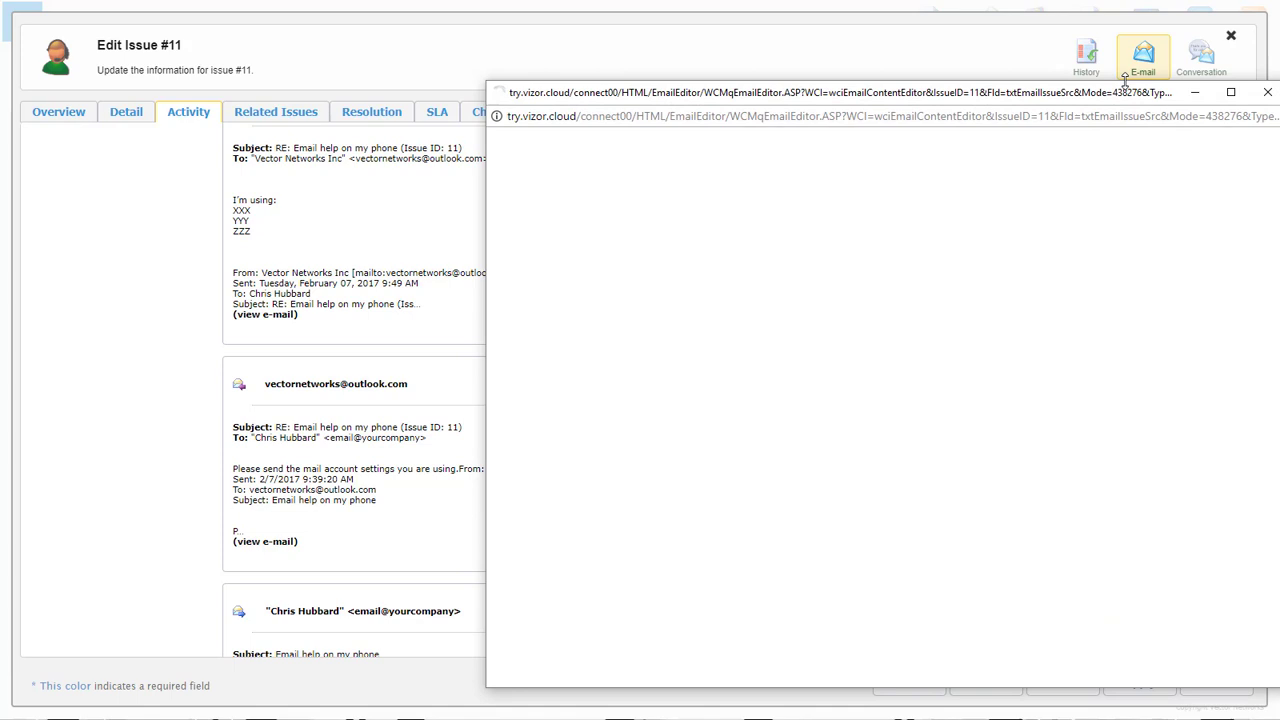
pyautogui.moveTo(1108, 94); pyautogui.dragTo(896, 59)
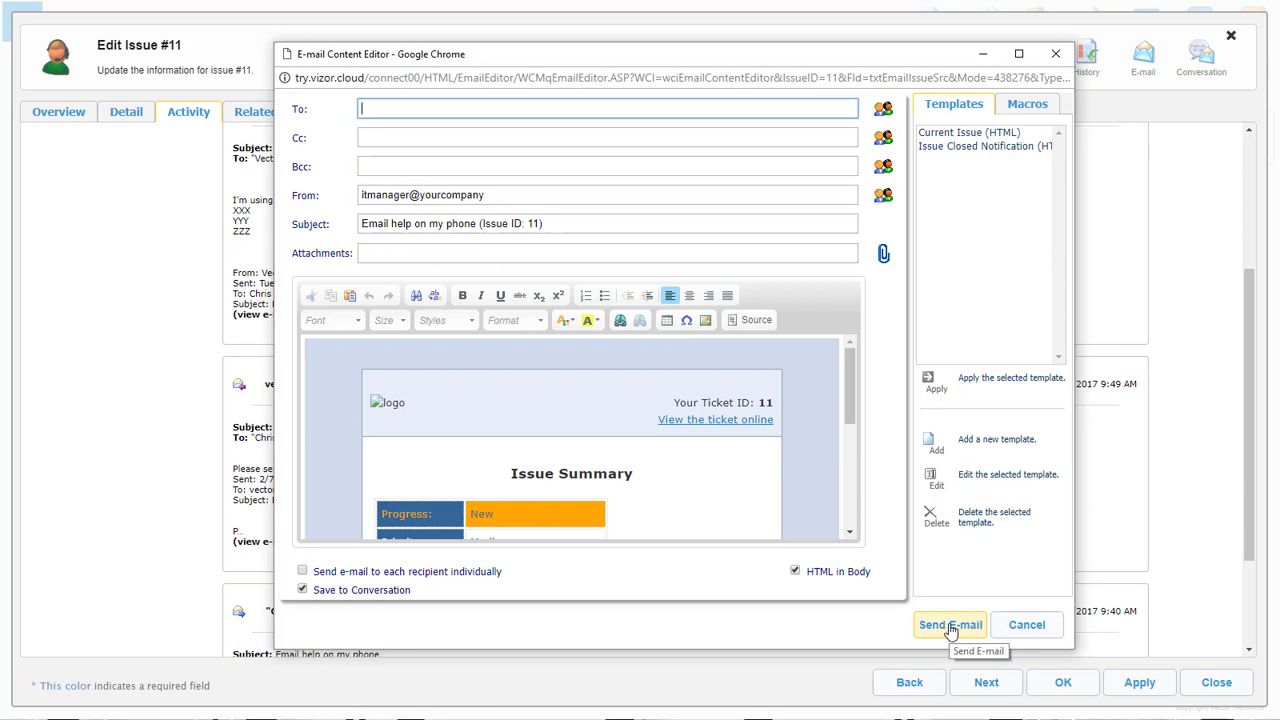
pyautogui.click(1026, 627)
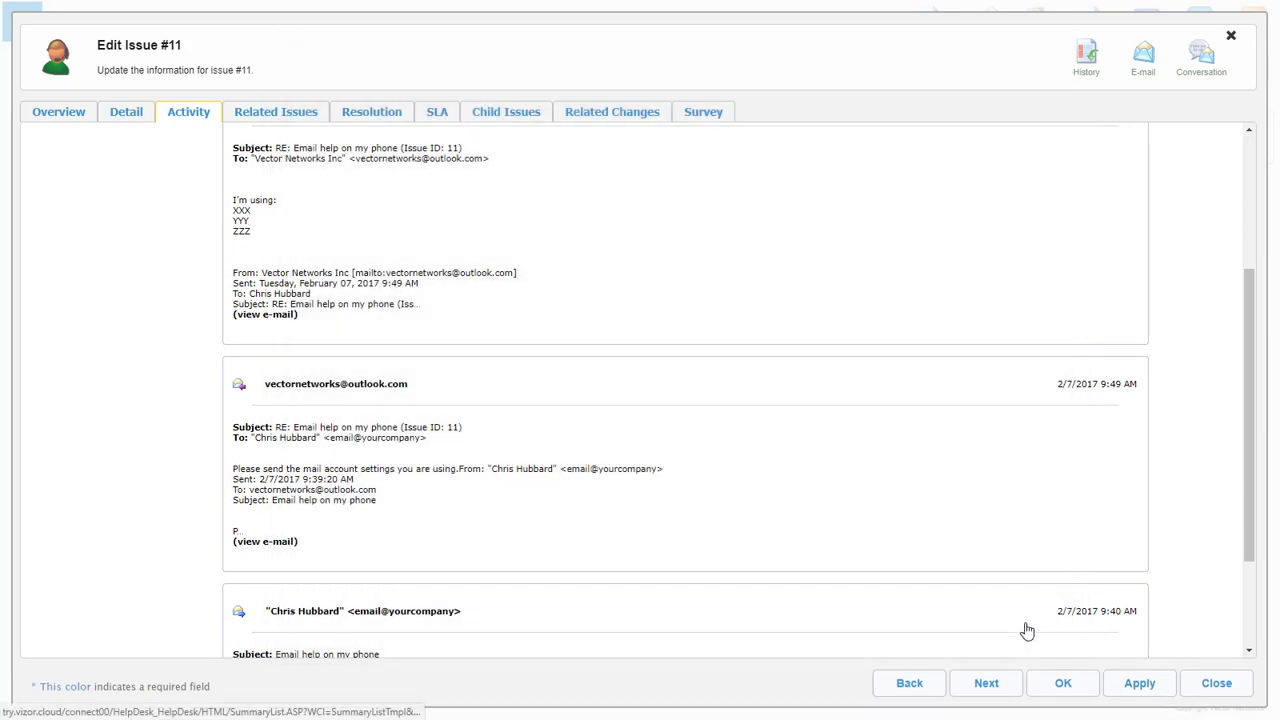
# Step: Link change request #6, 'Network printer drivers require upgrade', to issue #11 and save the issue
pyautogui.click(640, 118)
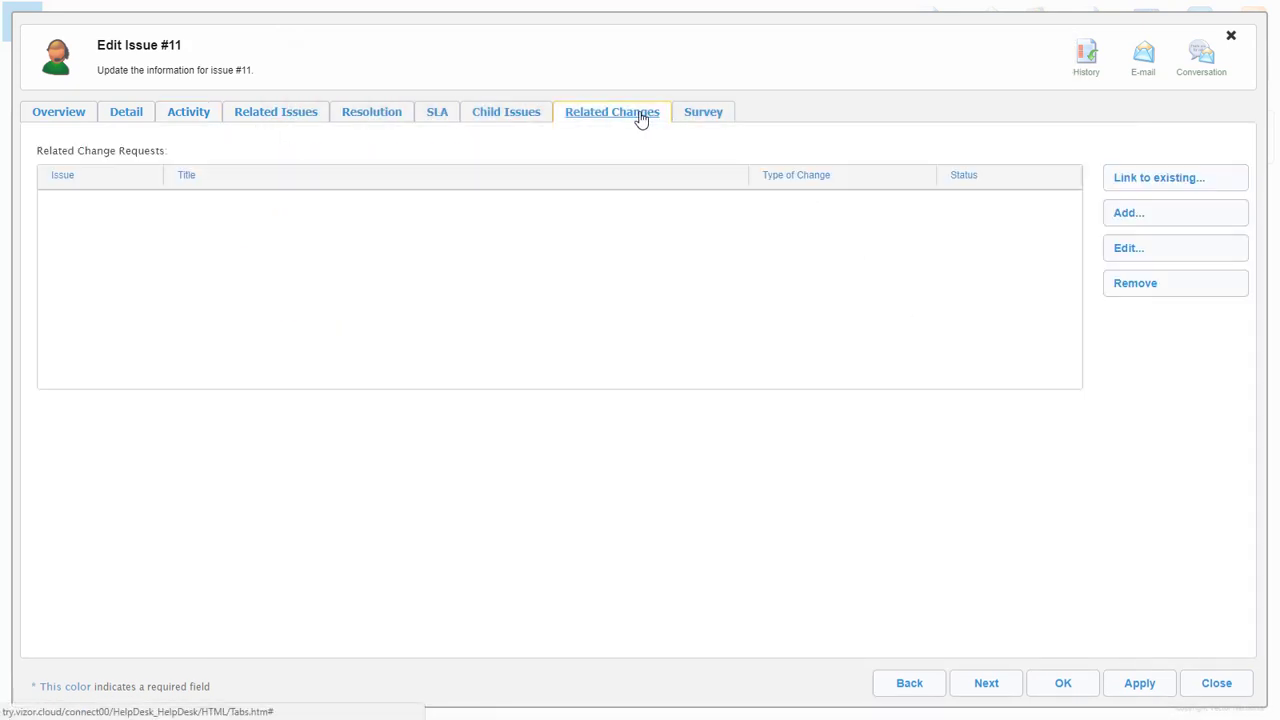
pyautogui.click(1137, 183)
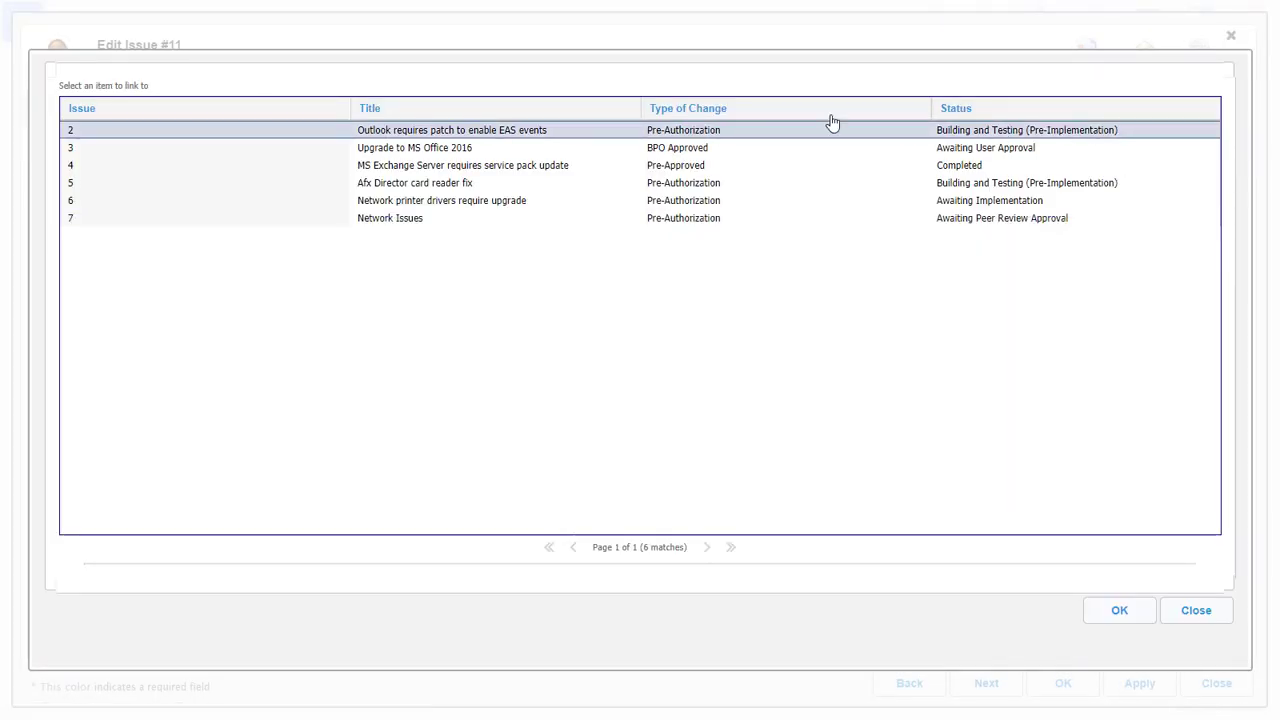
pyautogui.click(478, 200)
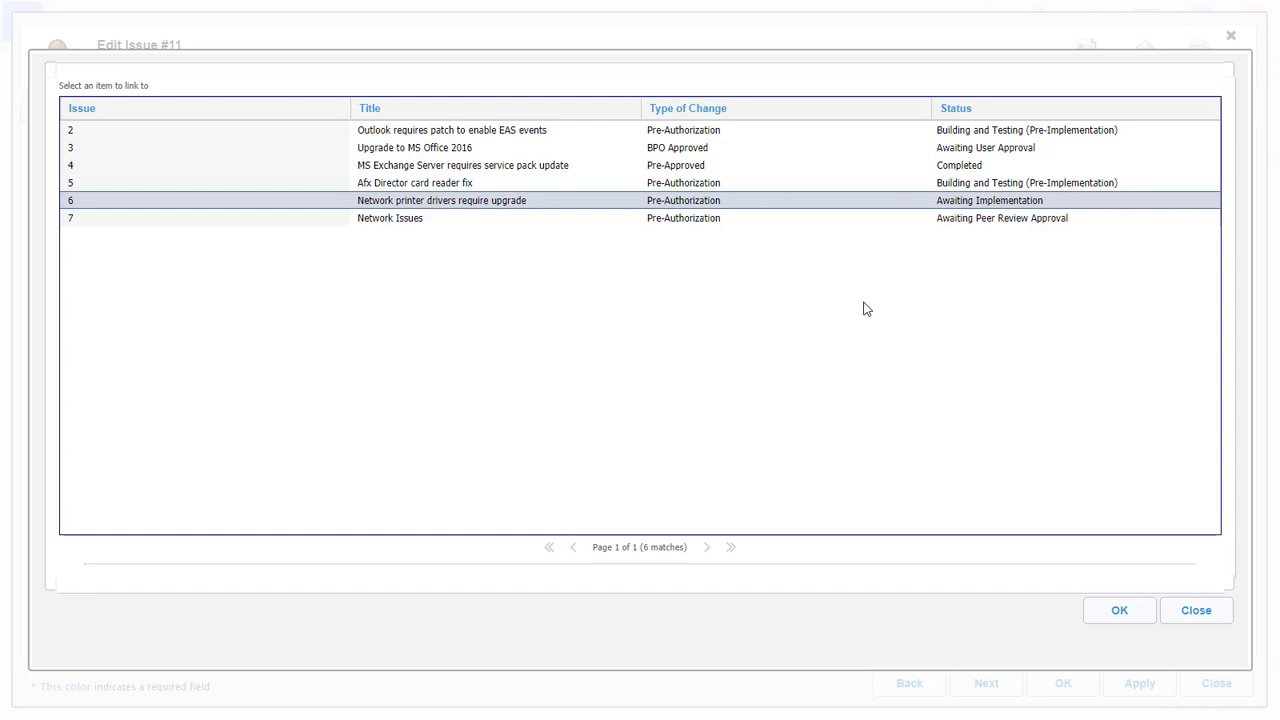
pyautogui.click(1119, 612)
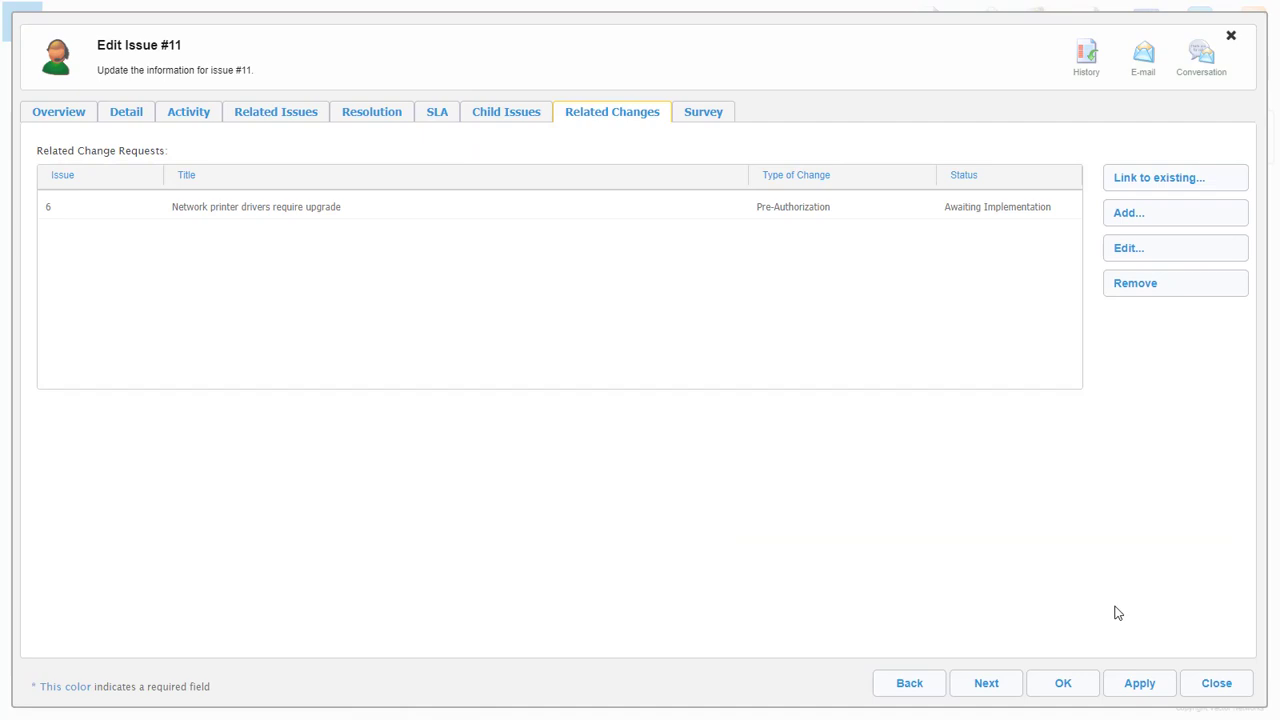
pyautogui.click(1068, 684)
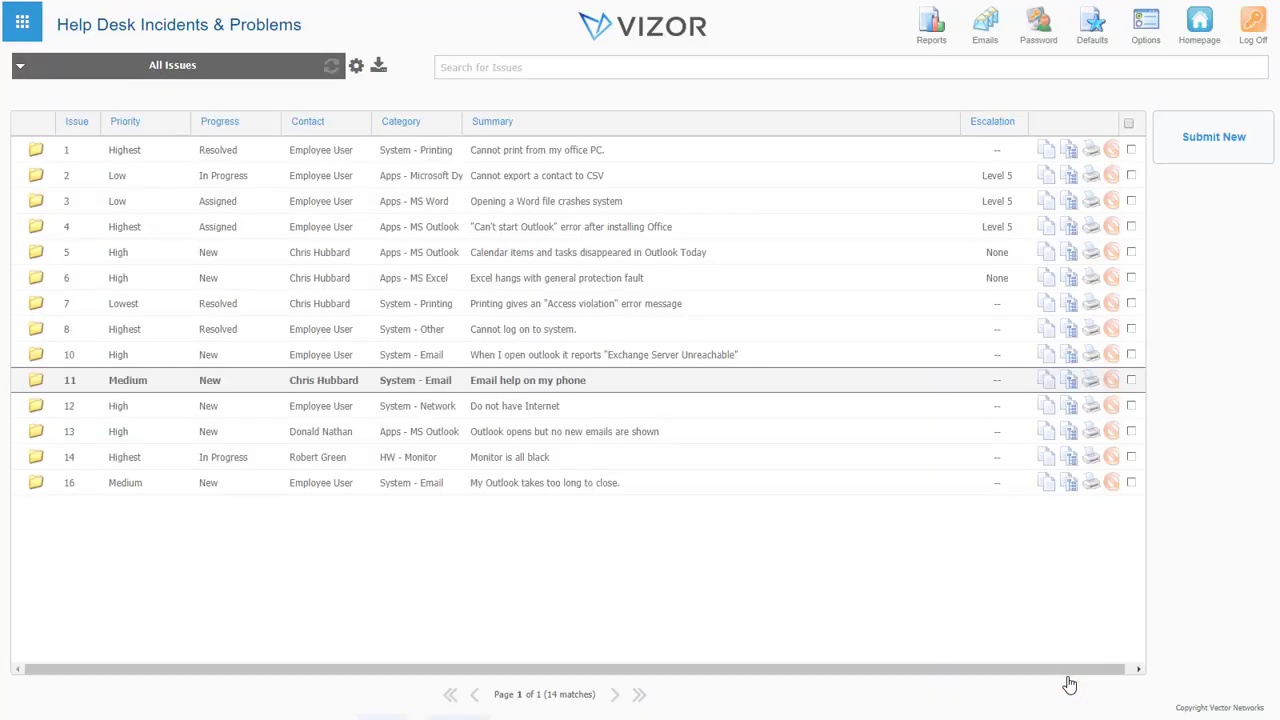
# Step: Return to the homepage dashboard with its charts and 3 pending approvals
pyautogui.click(1196, 46)
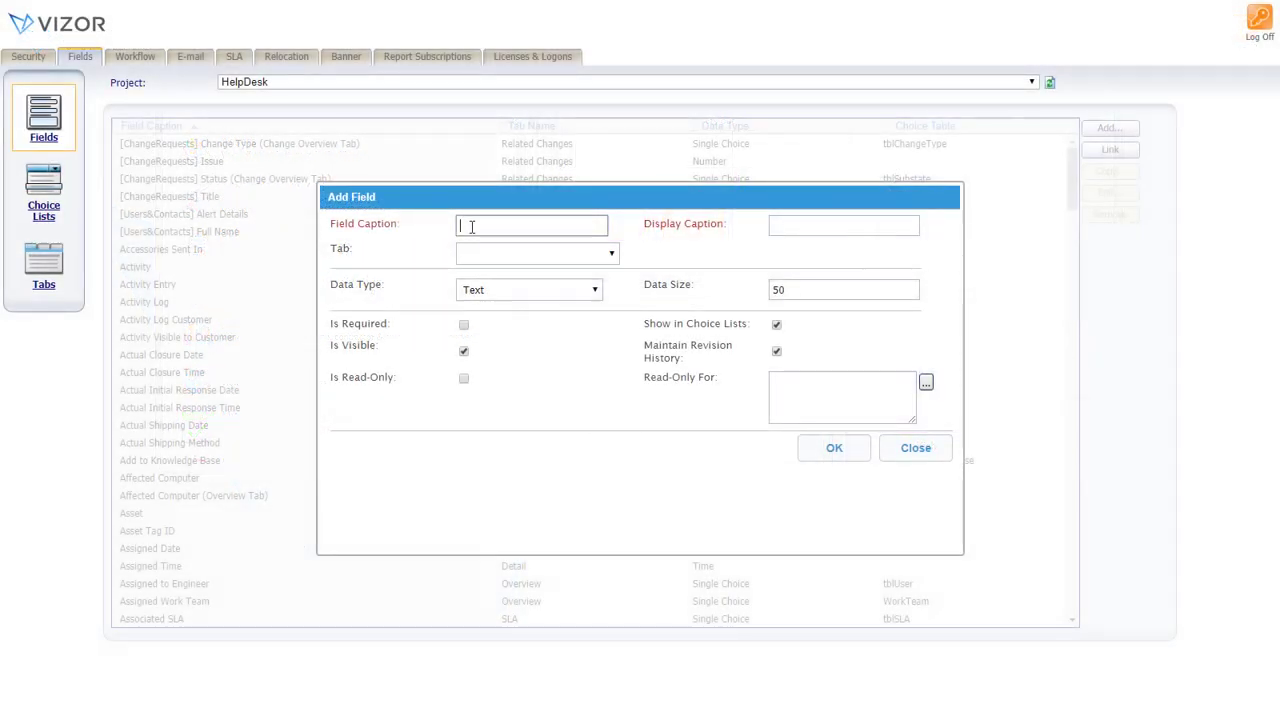
# Step: Caption the new HelpDesk field 'My New Field', make it a Memo type, and mark it required
pyautogui.write('My New Field')
pyautogui.click(595, 292)
pyautogui.click(542, 357)
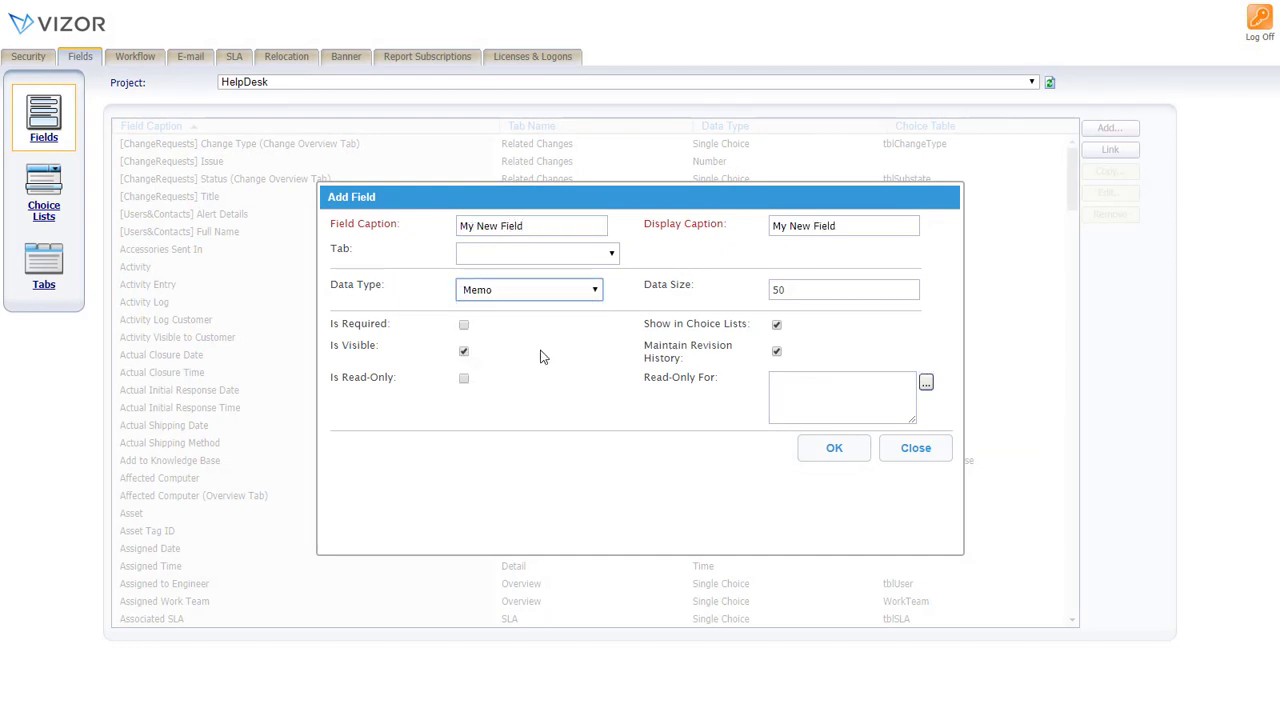
pyautogui.click(464, 325)
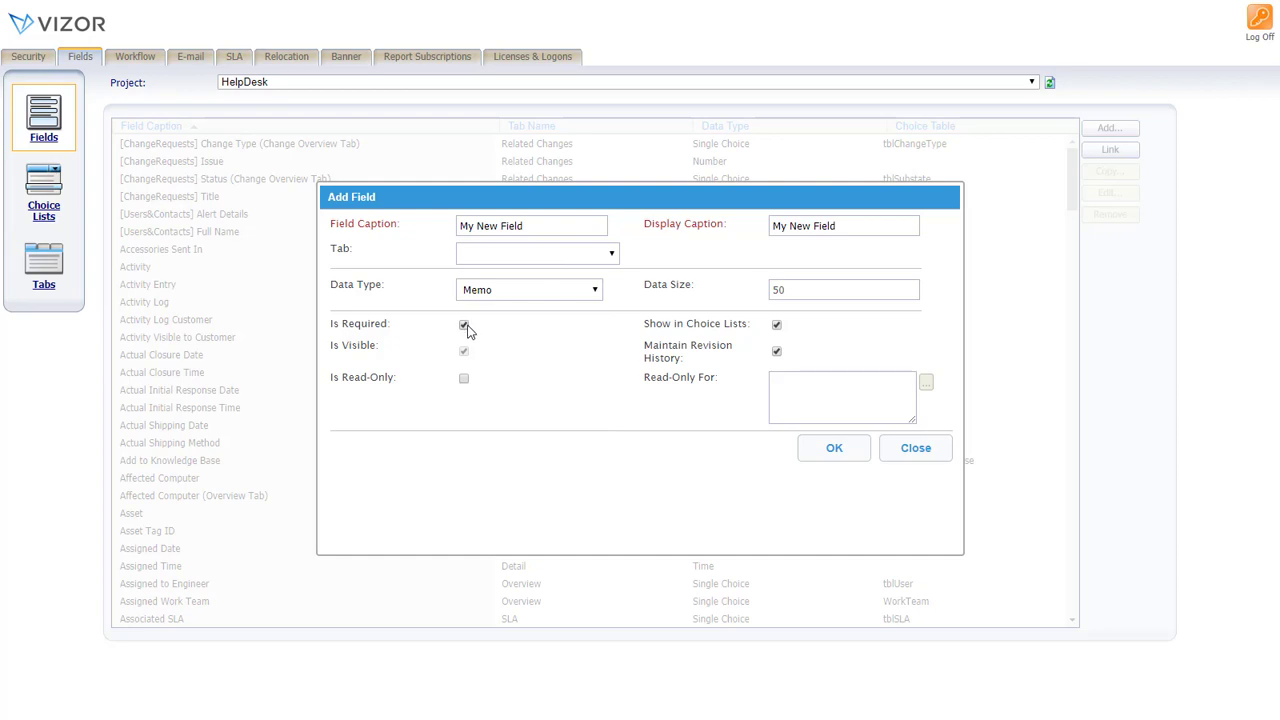